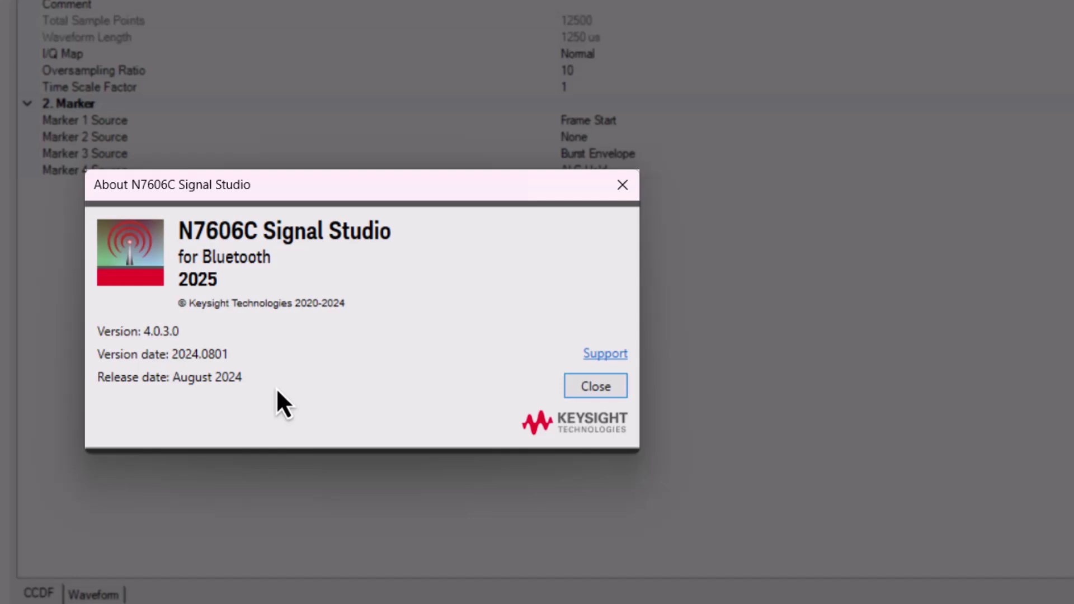
Close the About dialog and switch the waveform format to Bluetooth Higher Data Throughput.
click(576, 391)
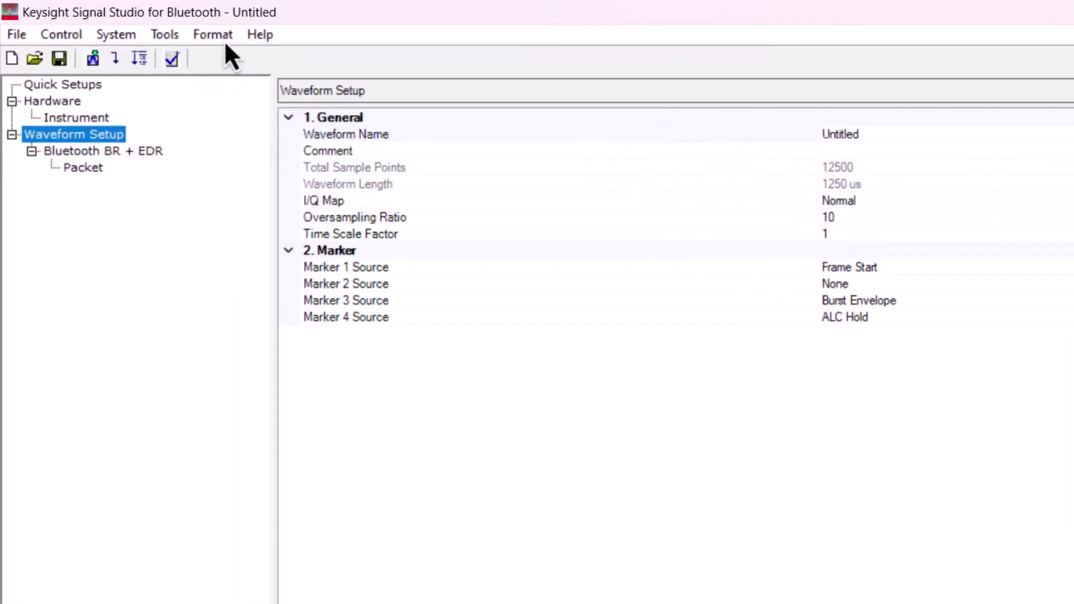
click(143, 23)
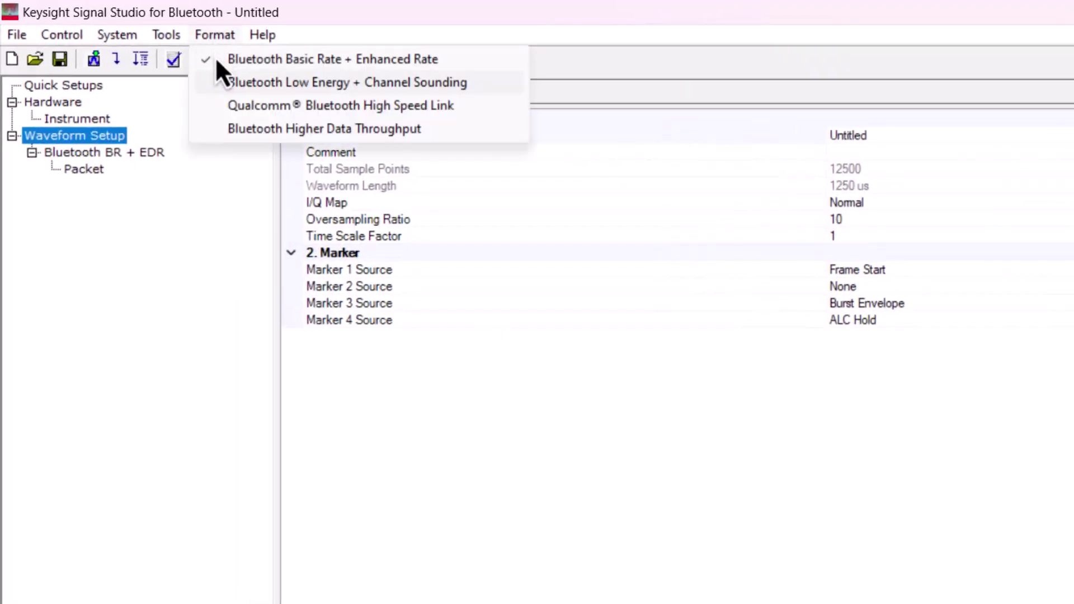
click(220, 138)
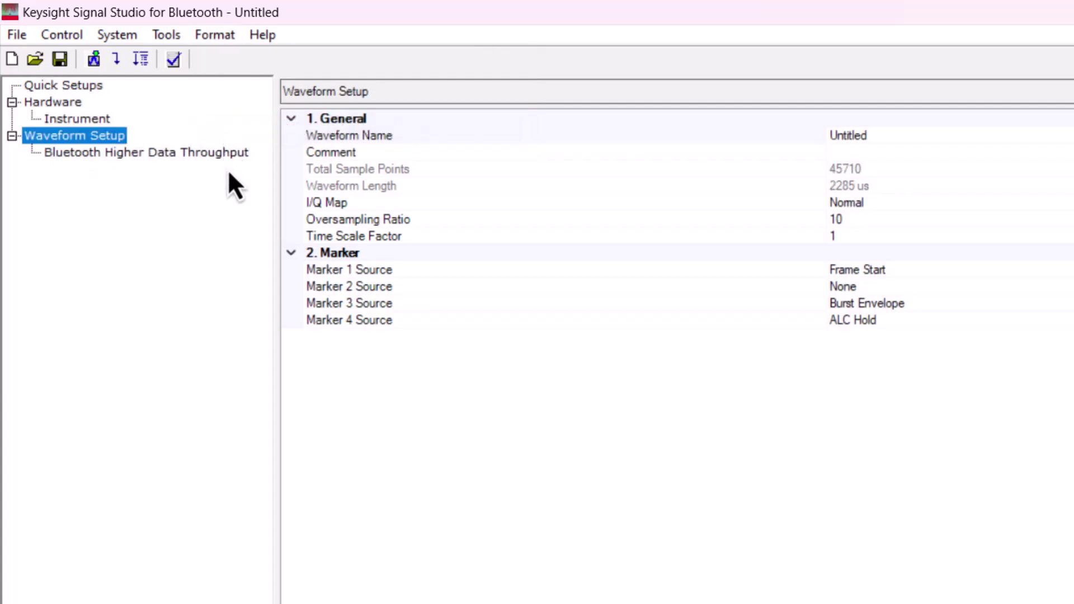
In the HDT setup, set Zadoff-Chu index 9 and keep packet Format 0.
key(Down)
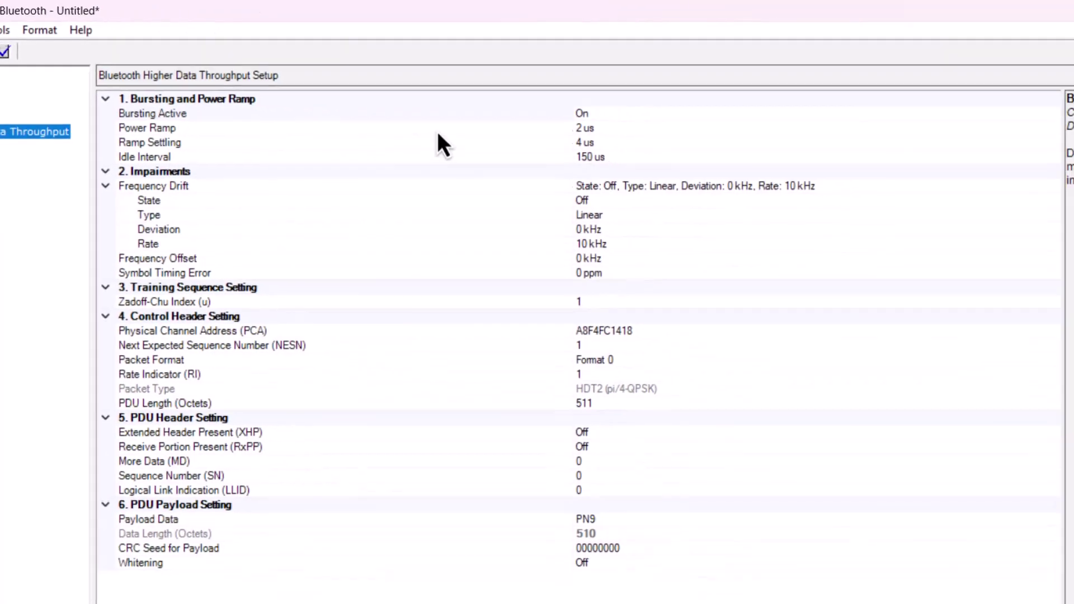
click(508, 280)
text(9)
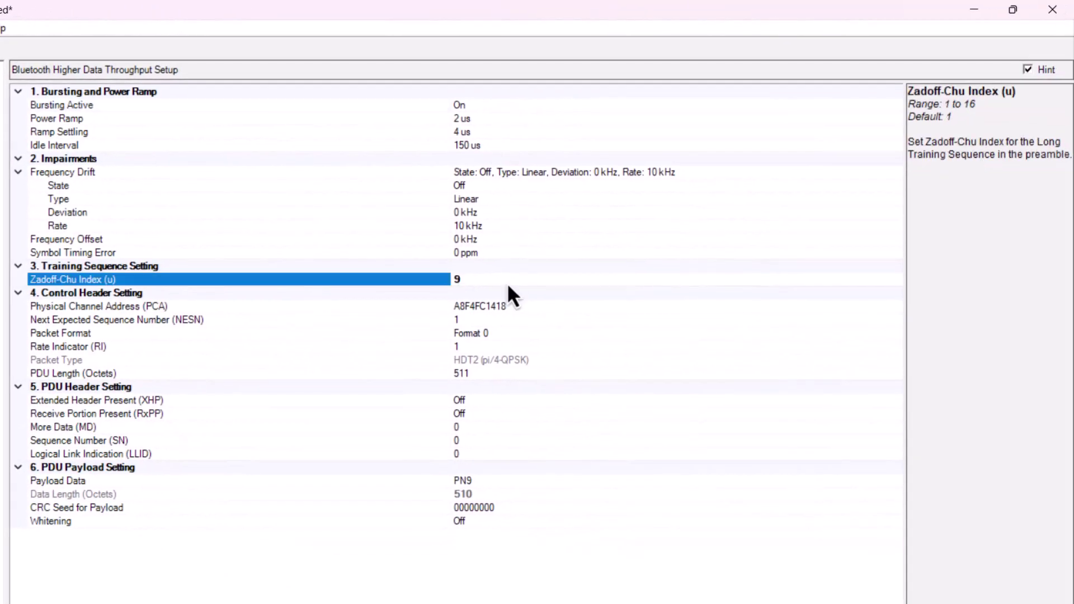
click(497, 332)
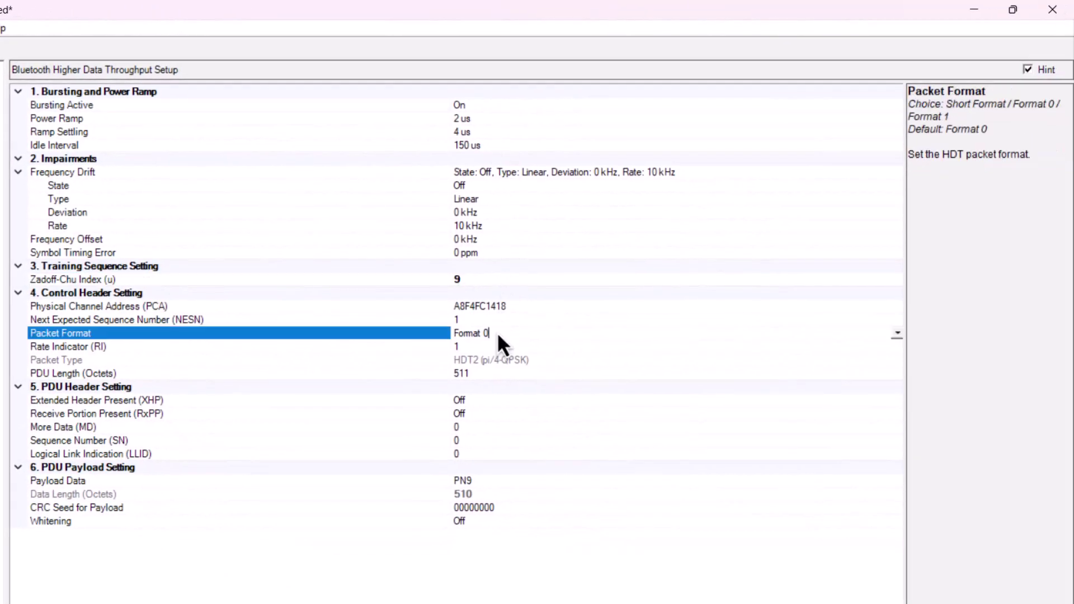
click(896, 334)
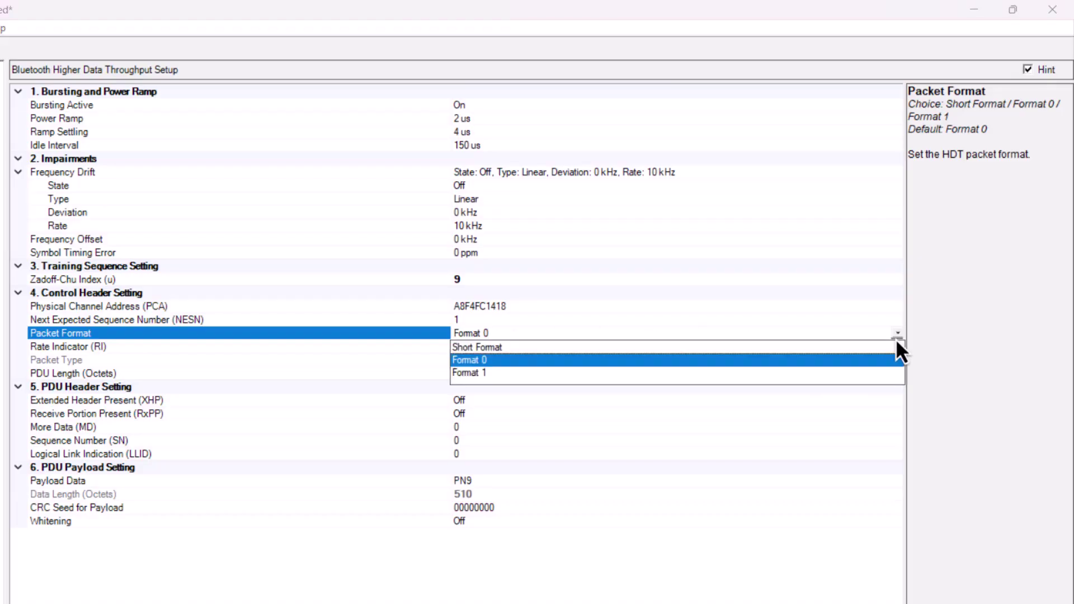
click(490, 362)
Set rate indicator 5 (HDT7.5 16QAM) and PDU length 450.
key(Down)
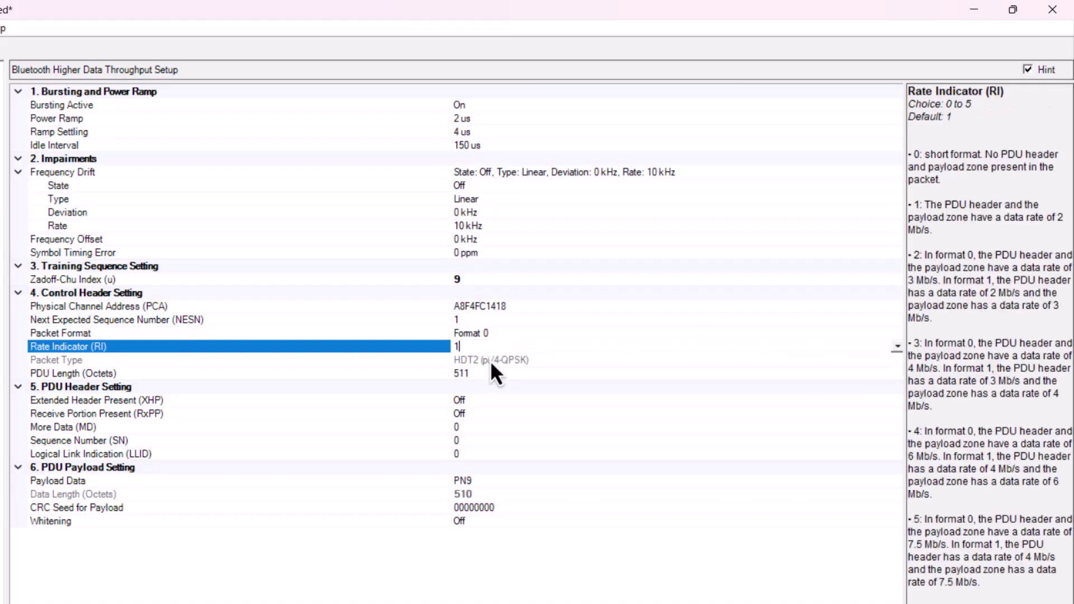
key(alt+Down)
click(459, 412)
click(501, 374)
key(BackSpace)
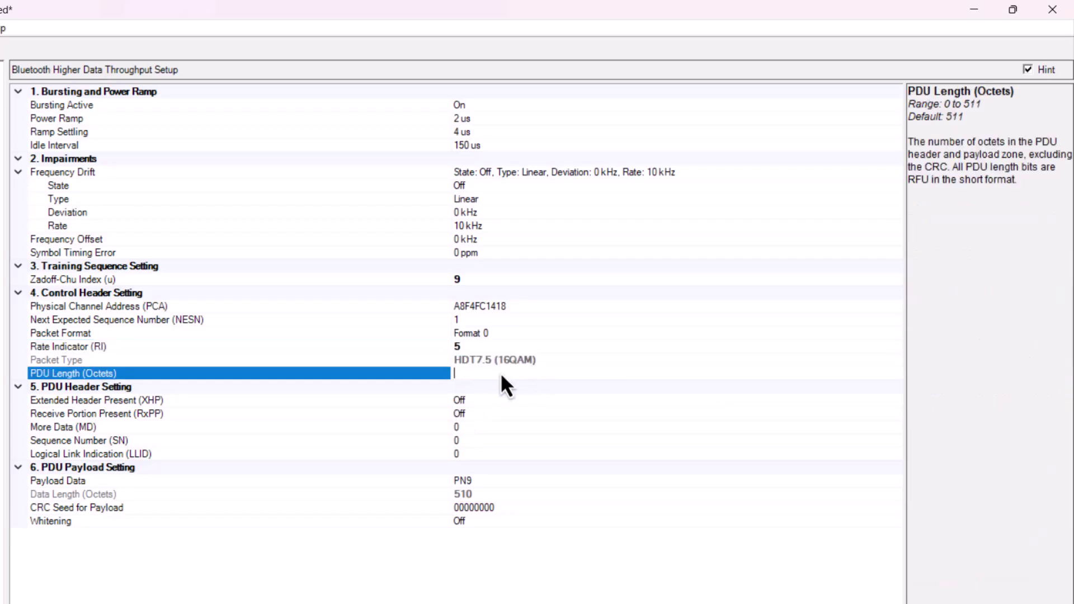
text(450)
key(Return)
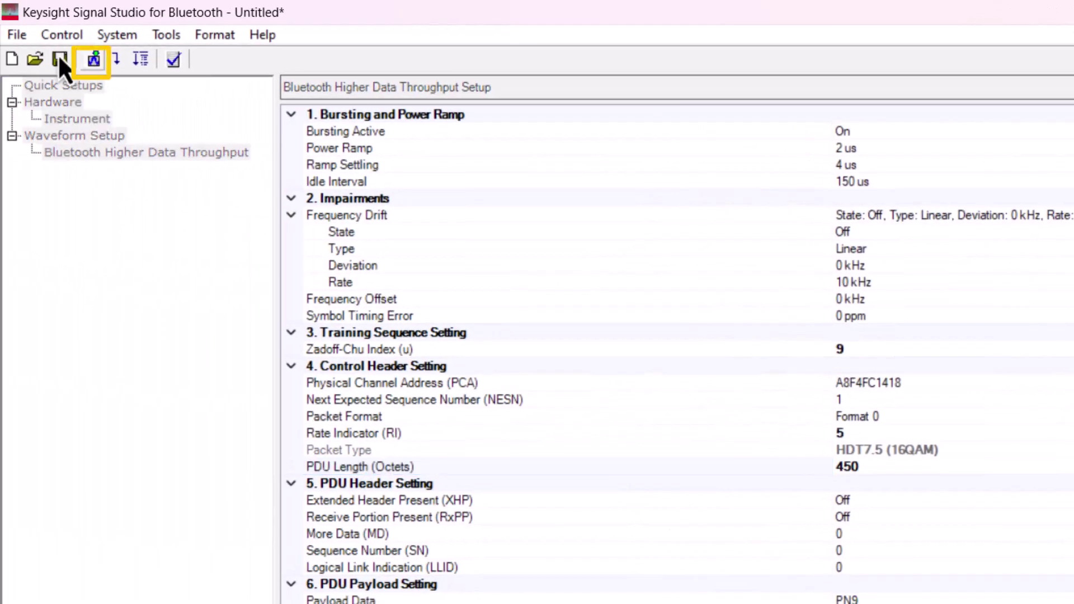
Export the configured HDT7.5 waveform data from the File menu.
click(17, 34)
click(162, 140)
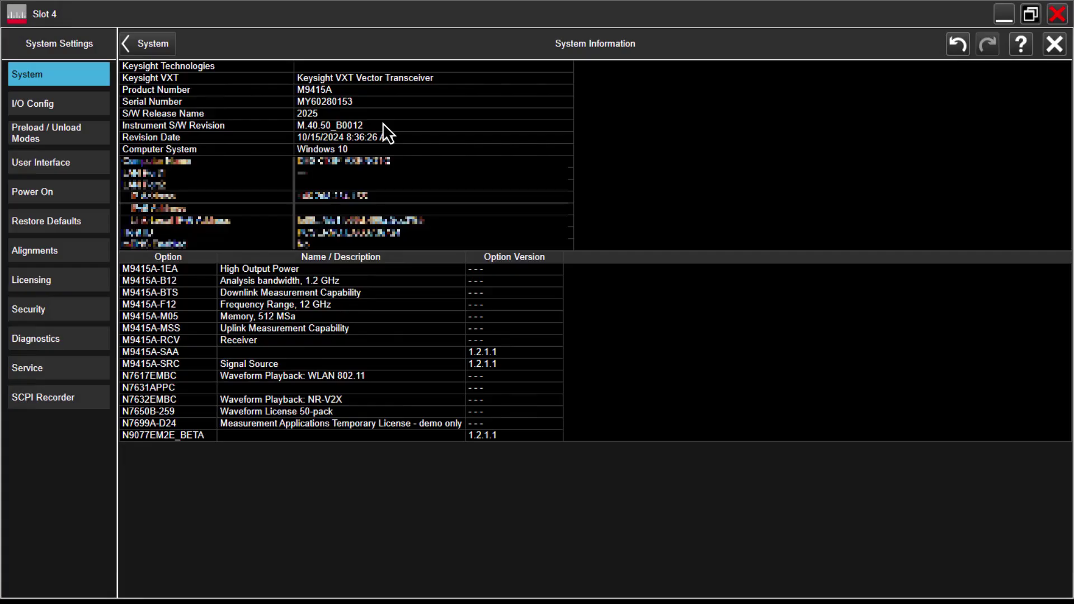
Close System Information and select Bluetooth mode, Transmit Analysis measurement, Quad View.
click(1050, 51)
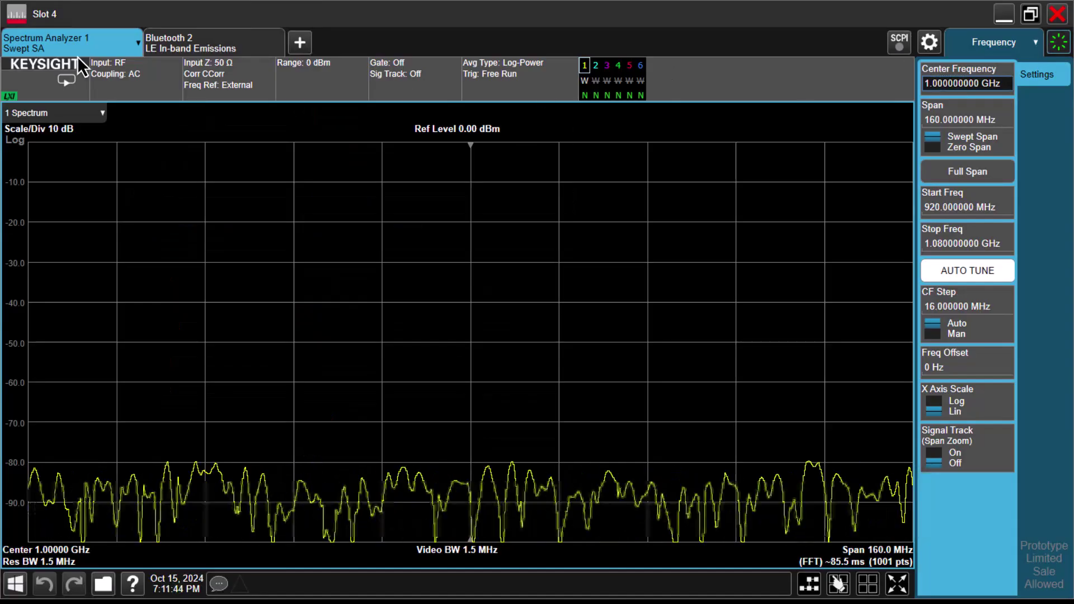
click(33, 56)
click(646, 267)
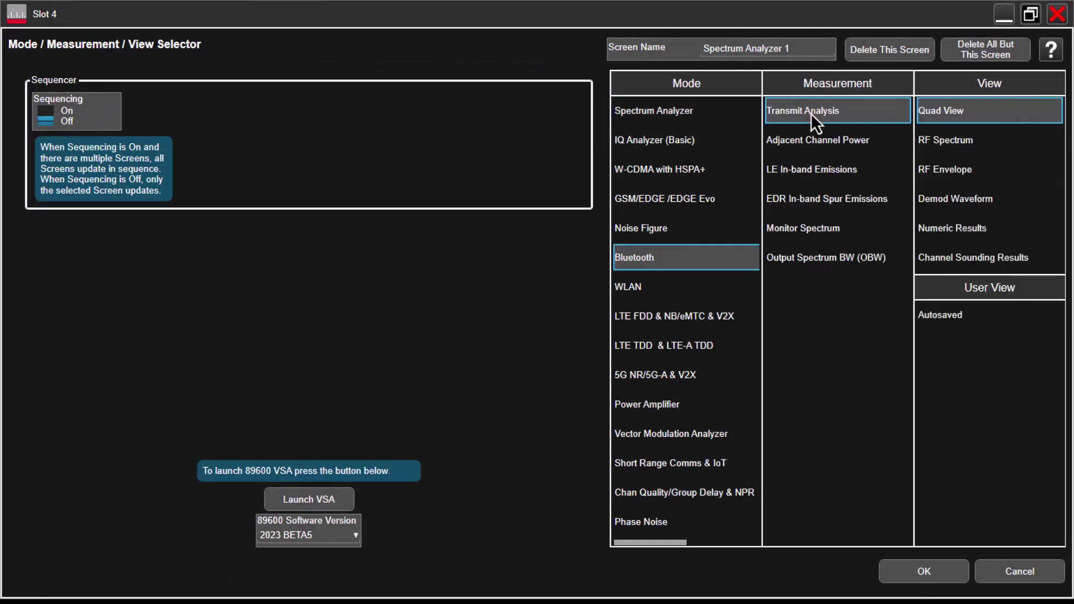
click(949, 582)
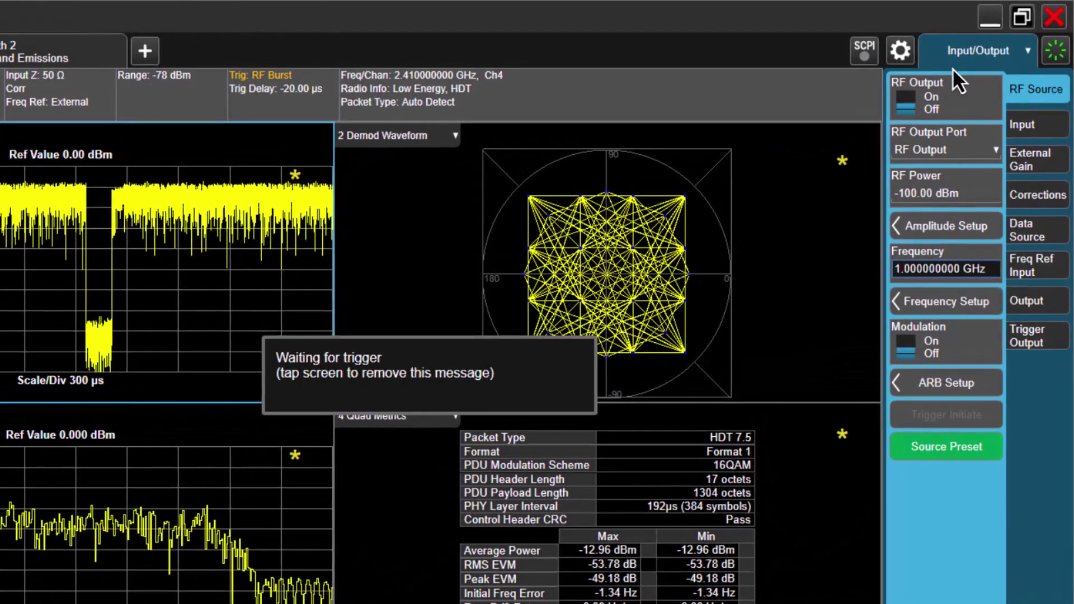
Set the source RF power to -10 dBm and frequency to 2.41 GHz.
click(920, 193)
click(682, 277)
click(682, 317)
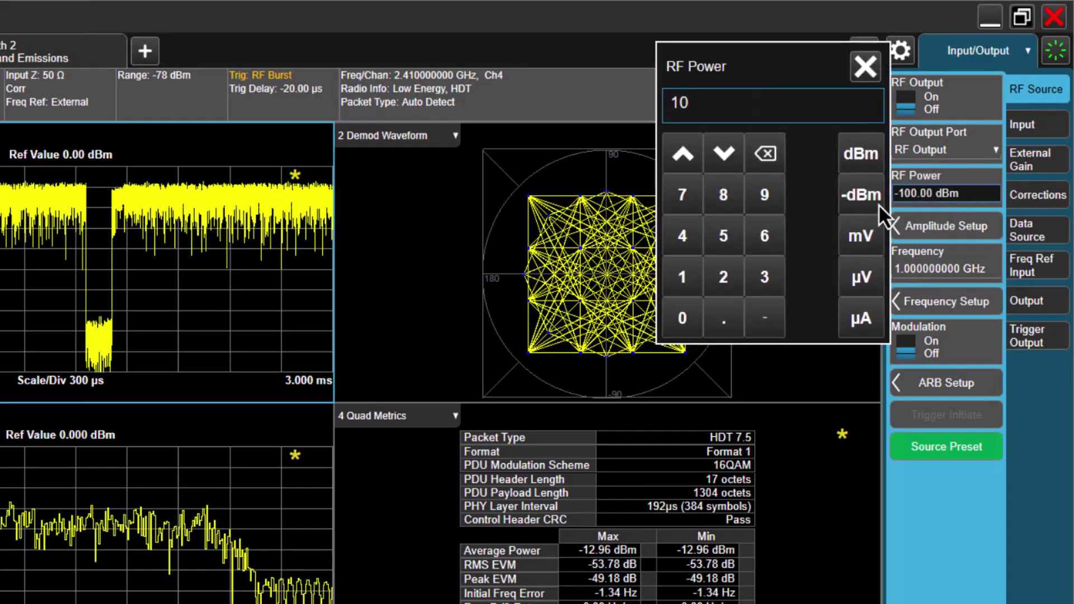
click(877, 202)
click(915, 264)
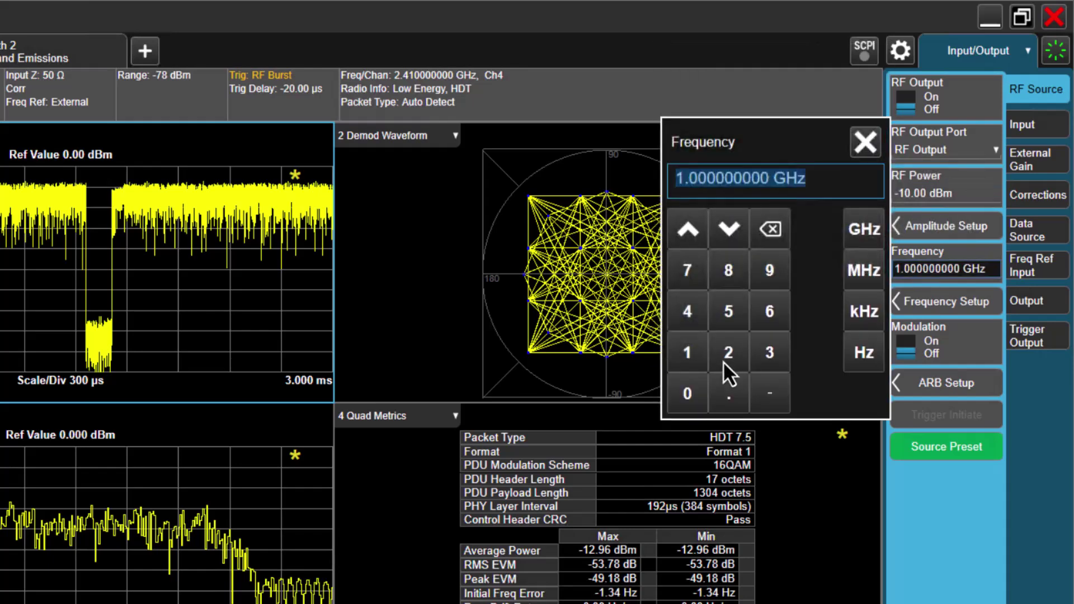
click(728, 352)
click(728, 393)
click(687, 312)
click(687, 353)
click(864, 228)
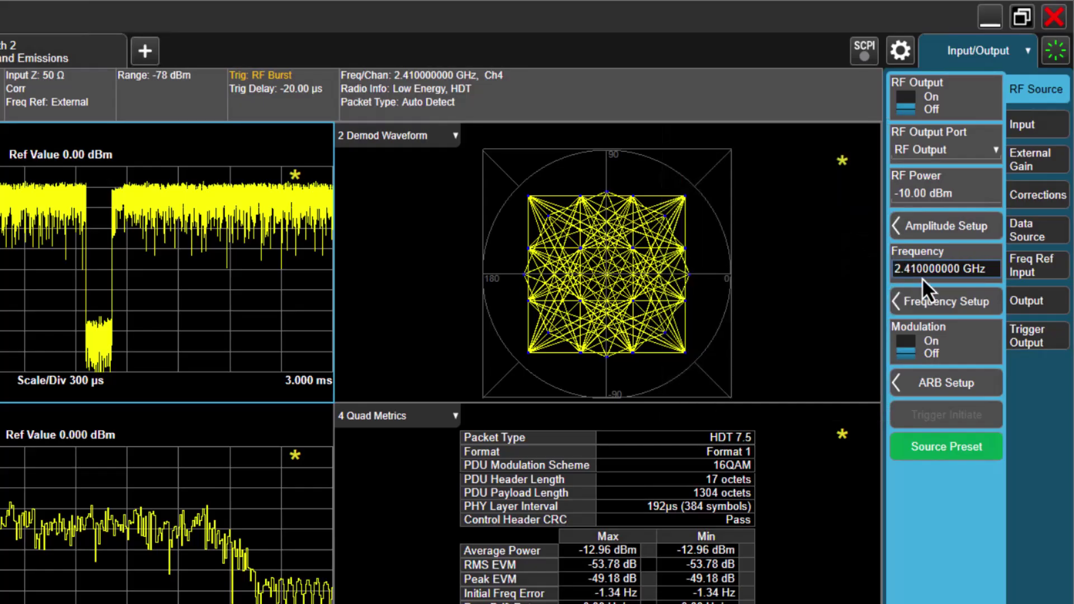
Load format0_HDT7.5_ID9.wfm in ARB Setup and turn the ARB state on.
click(911, 387)
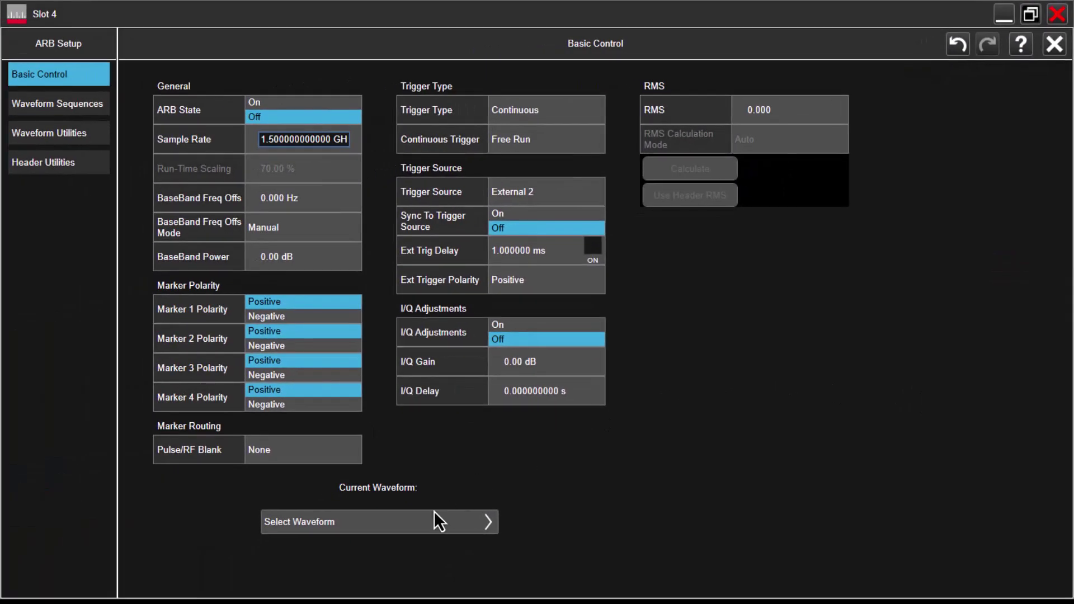
click(427, 529)
click(270, 139)
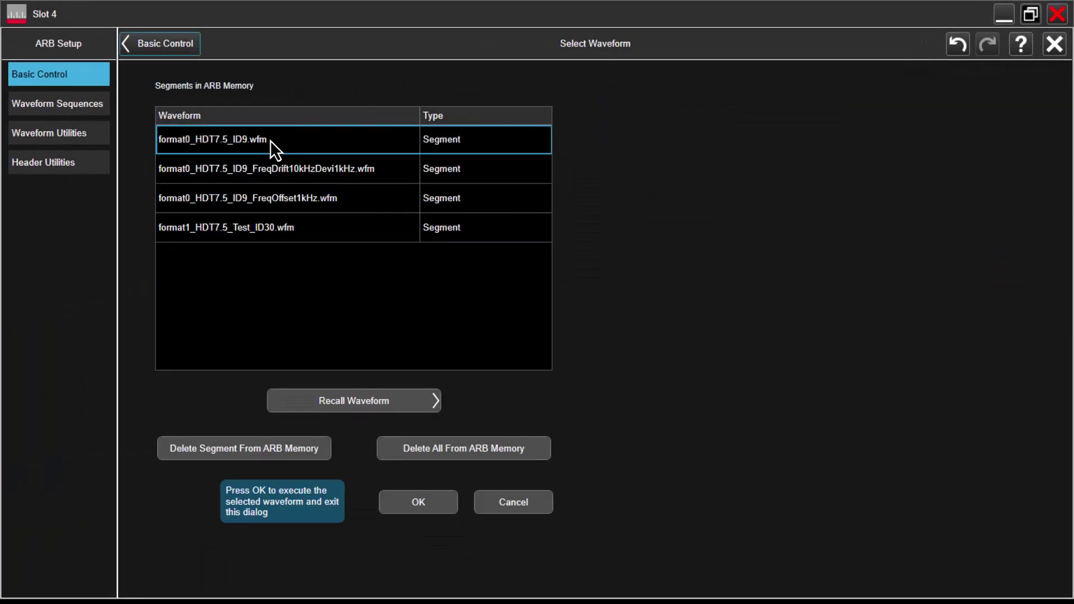
click(441, 501)
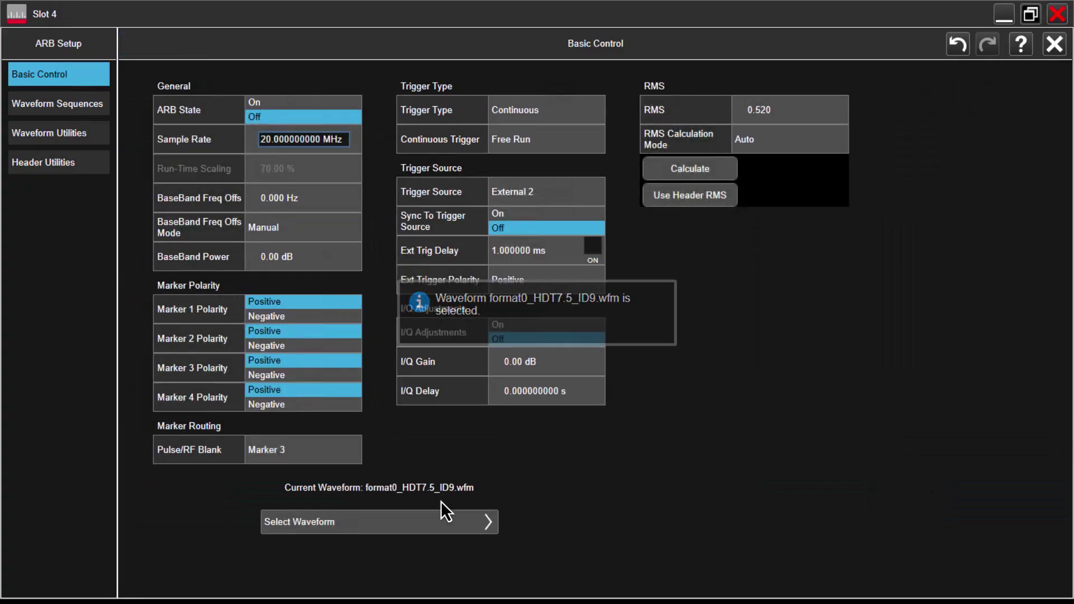
click(313, 106)
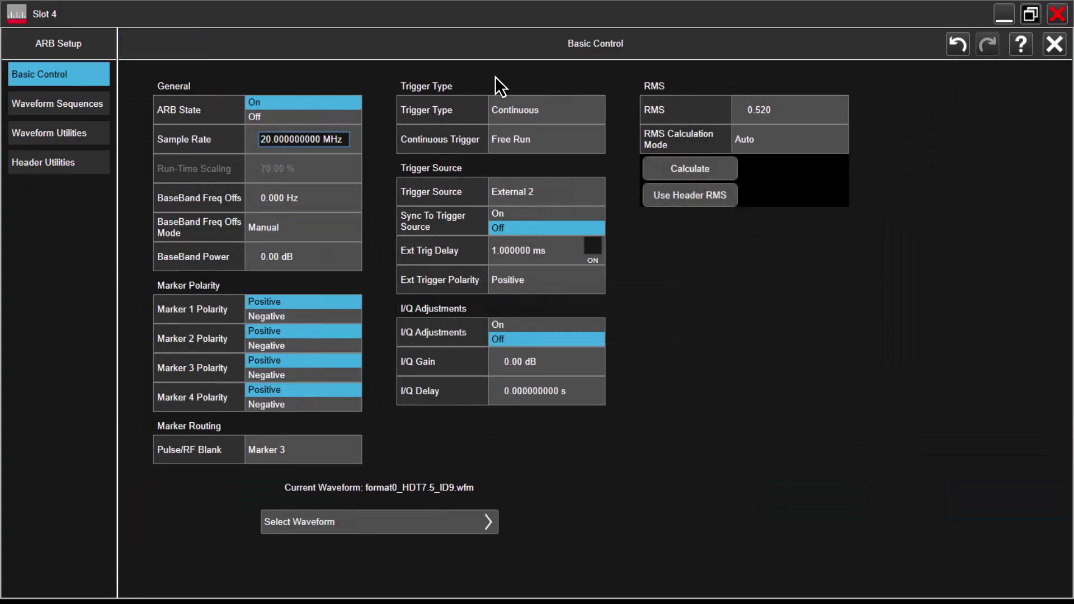
Turn RF output on and verify channel 4, Low Energy standard, and LE PHY HDT.
click(1054, 43)
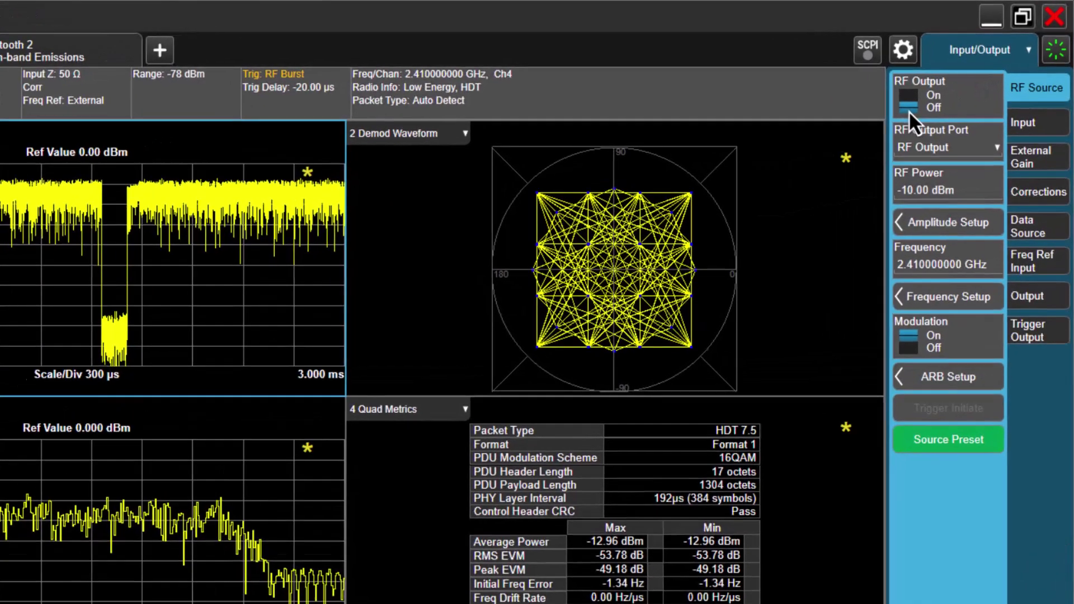
click(908, 110)
click(483, 87)
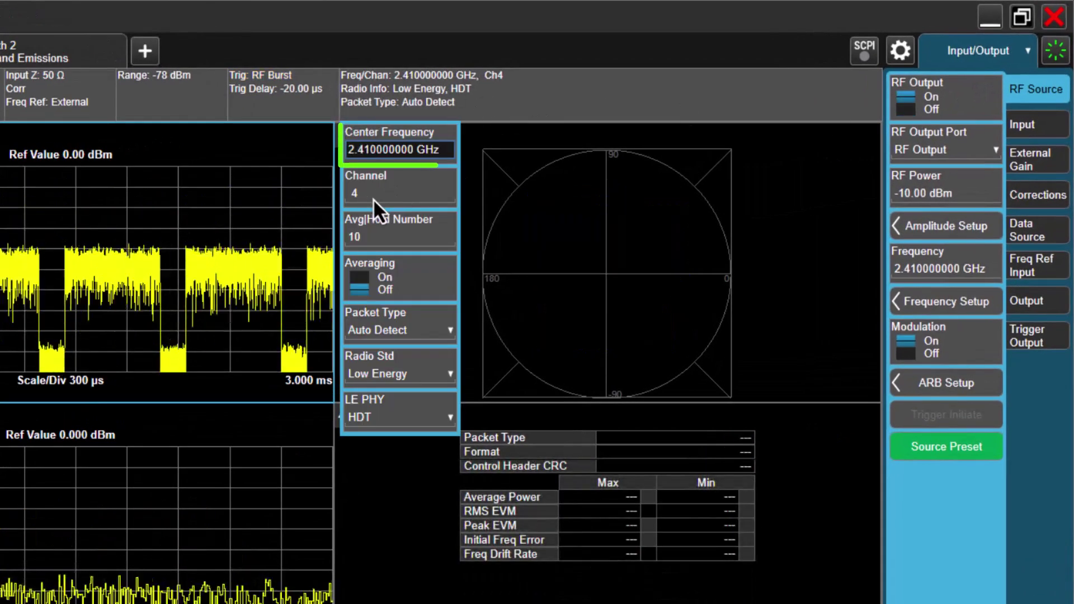
click(373, 200)
click(367, 333)
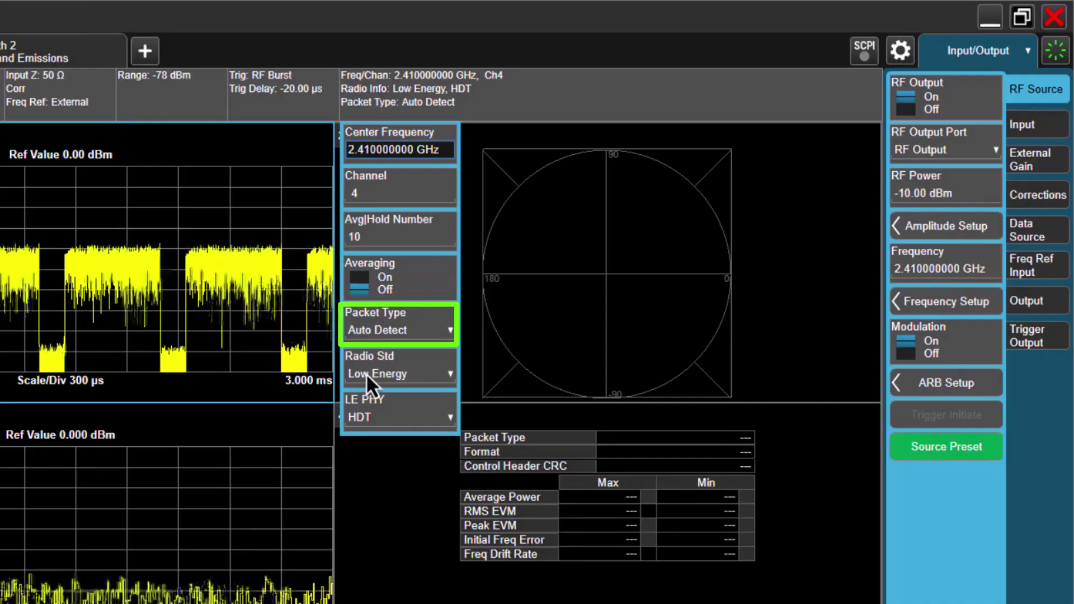
click(354, 428)
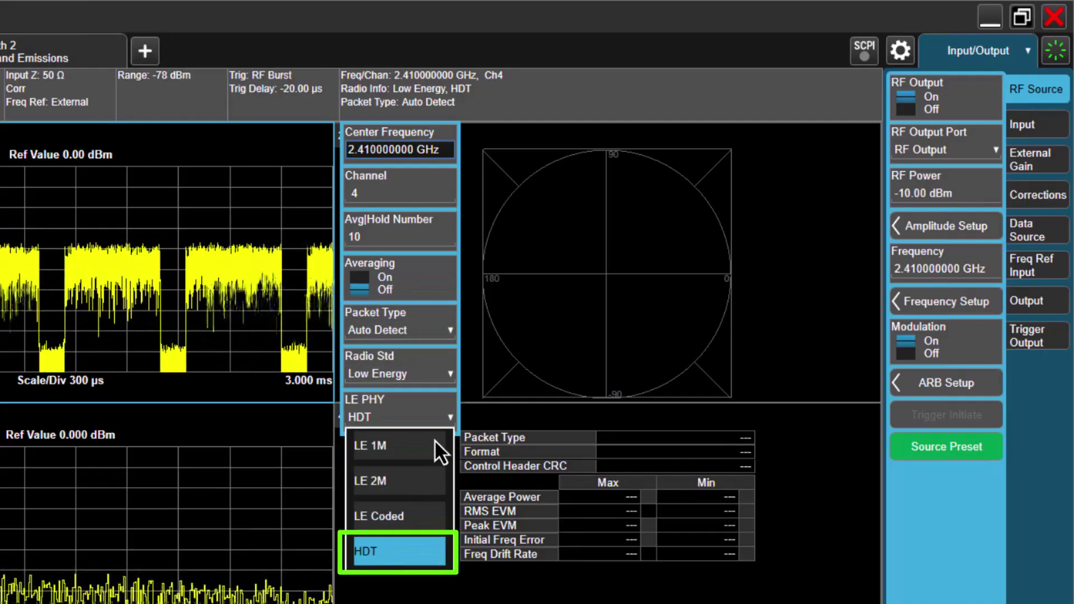
key(Escape)
click(197, 122)
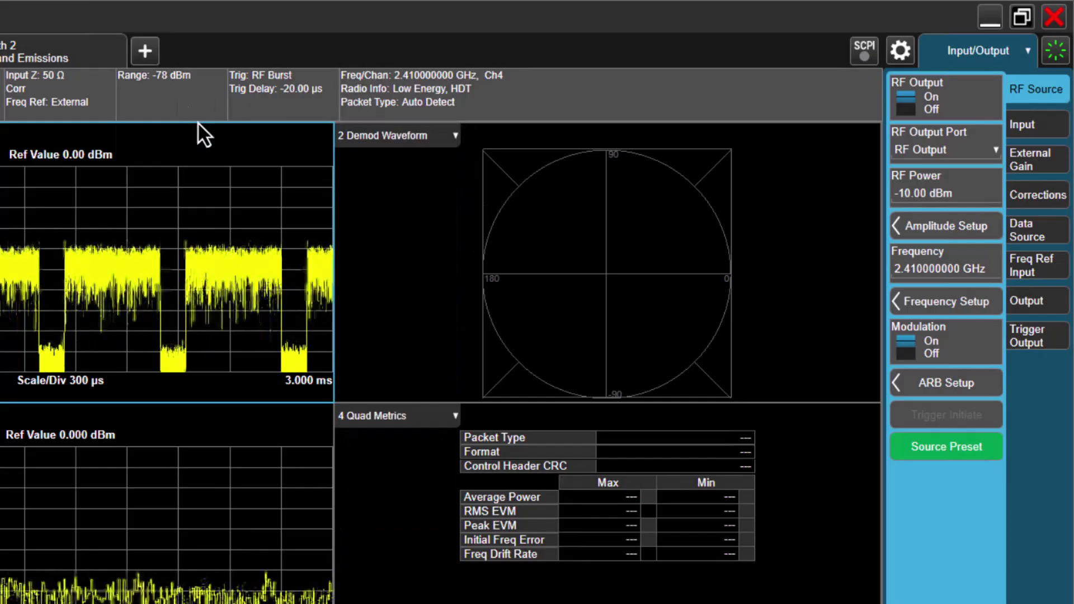
Set the analyzer input range to -7 dBm.
click(196, 122)
click(261, 191)
click(434, 188)
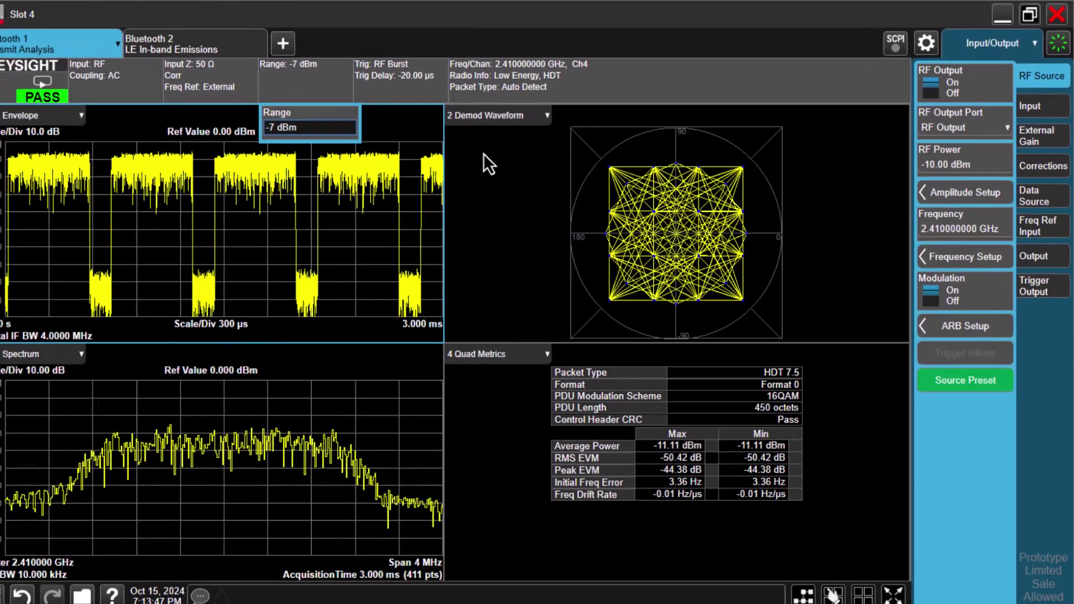
click(485, 154)
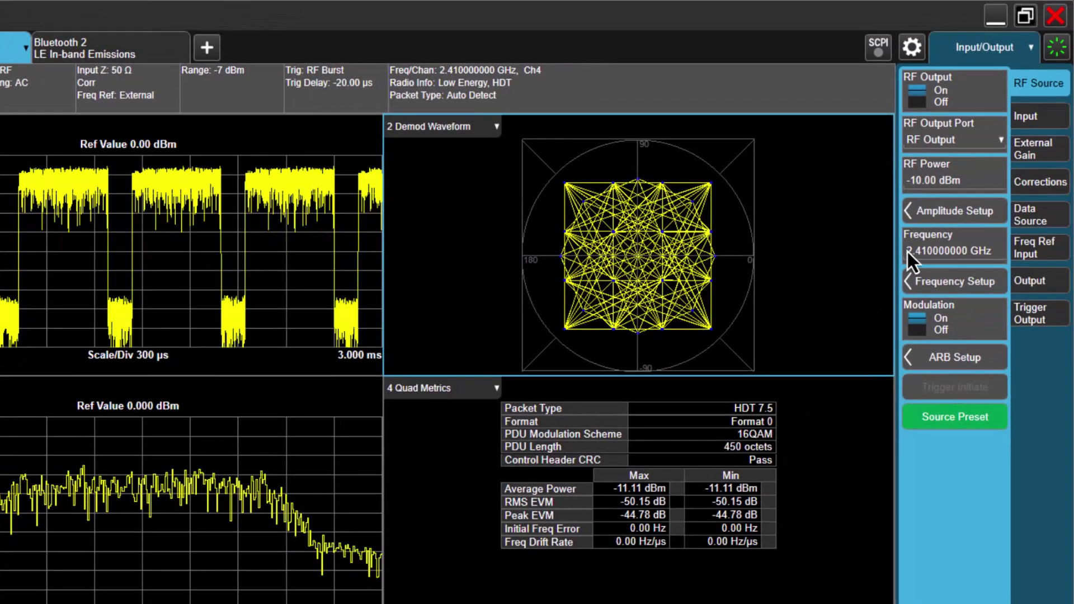
Check the RMS EVM limit in the Numeric Results view, then return to Quad View.
click(996, 47)
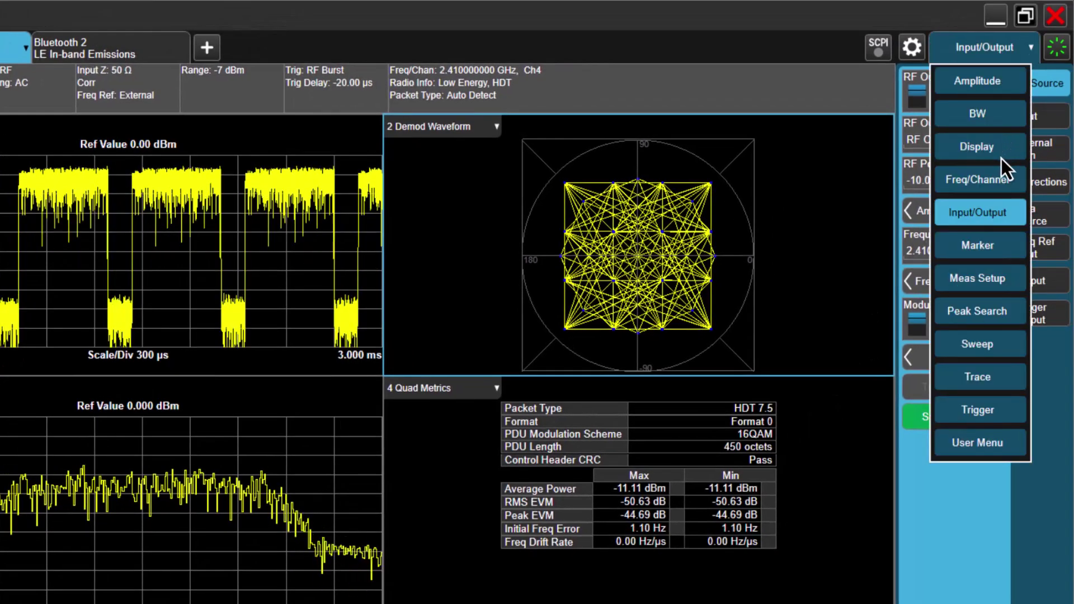
click(1001, 157)
click(915, 222)
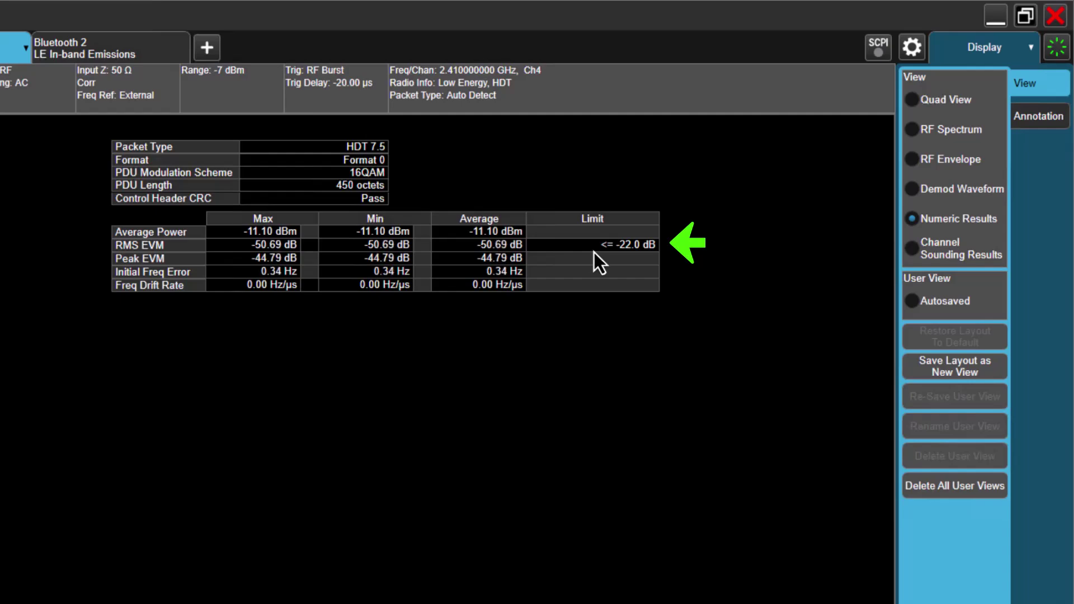
click(918, 103)
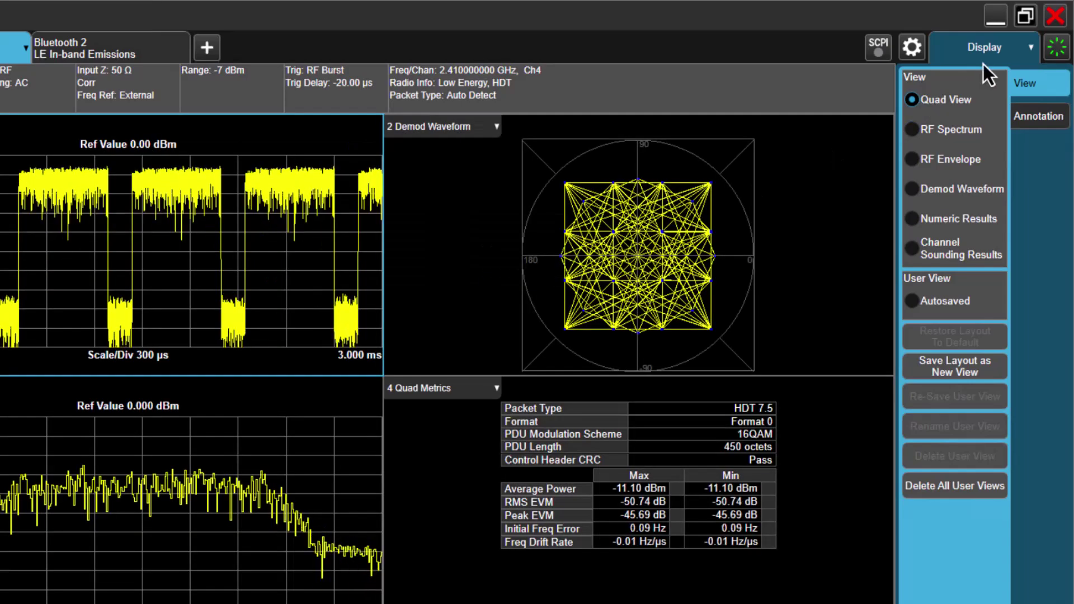
Bring up Limits Setup under Meas Setup to see the frequency drift-rate limits.
click(984, 56)
click(995, 284)
click(1036, 191)
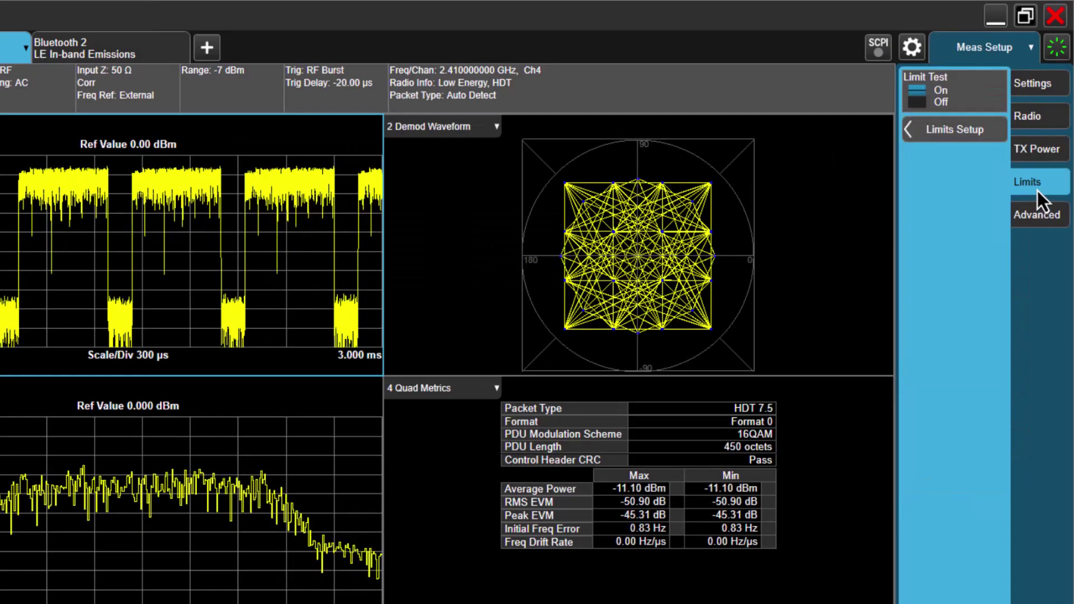
click(954, 128)
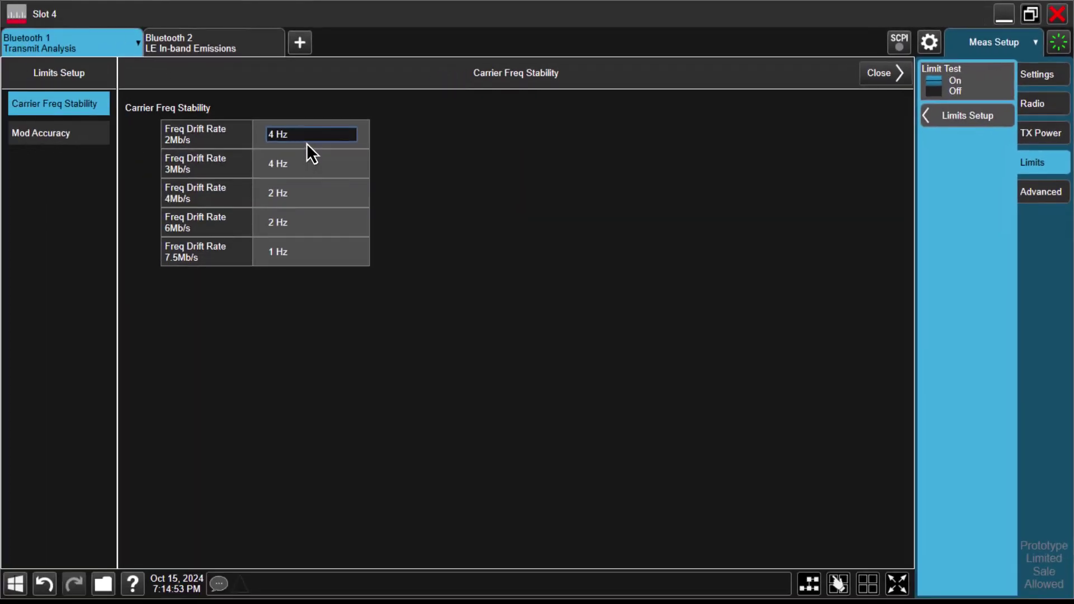
View the Modulation Accuracy limits.
click(86, 138)
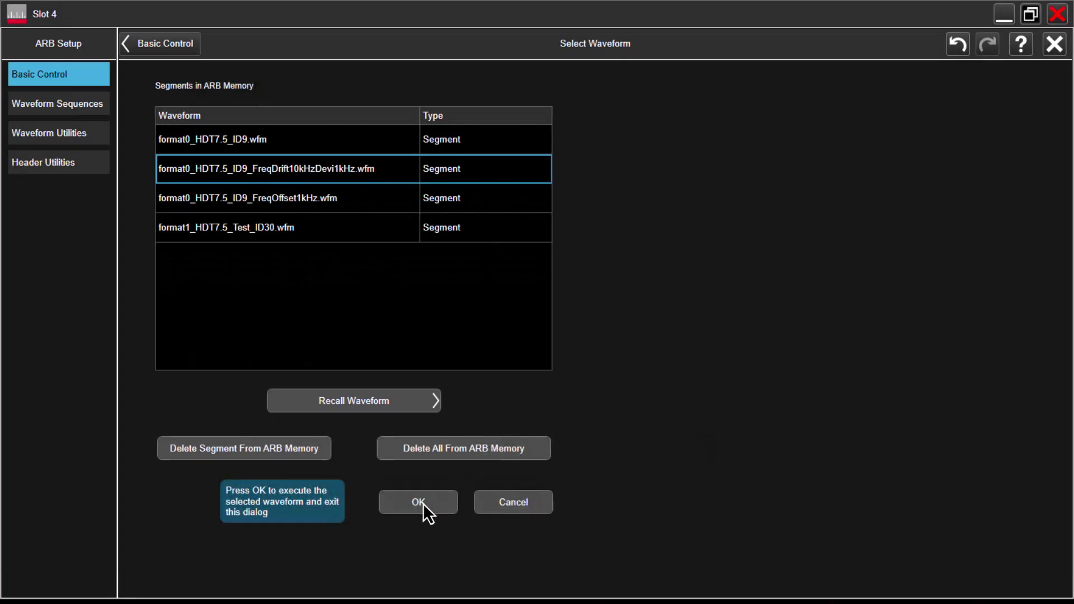
Play format0_HDT7.5_ID9_FreqDrift10kHzDevi1kHz.wfm and maximize the Demod Waveform window.
click(423, 502)
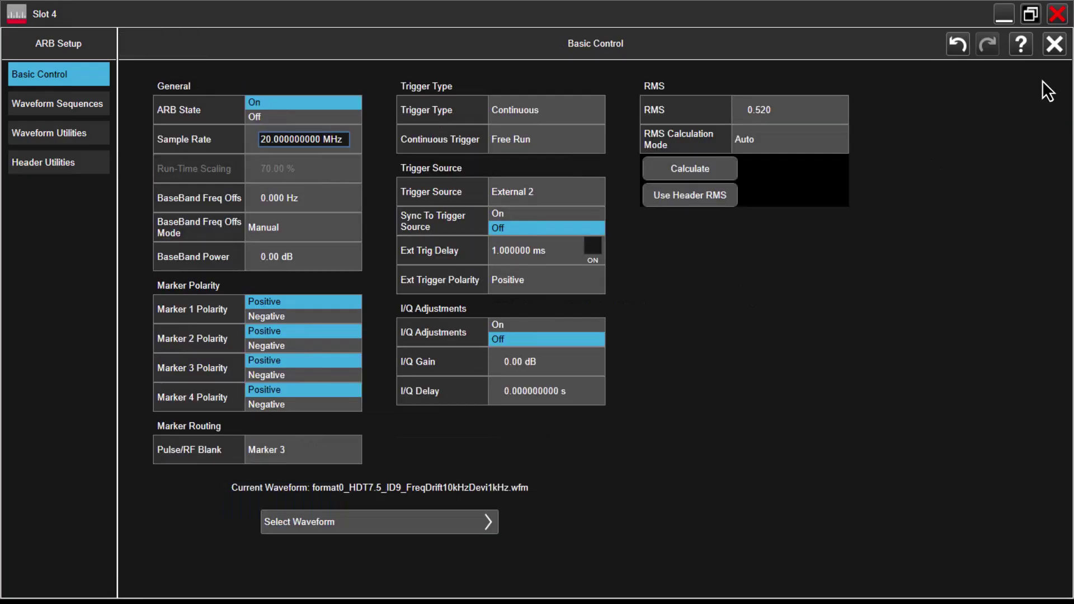
click(1054, 44)
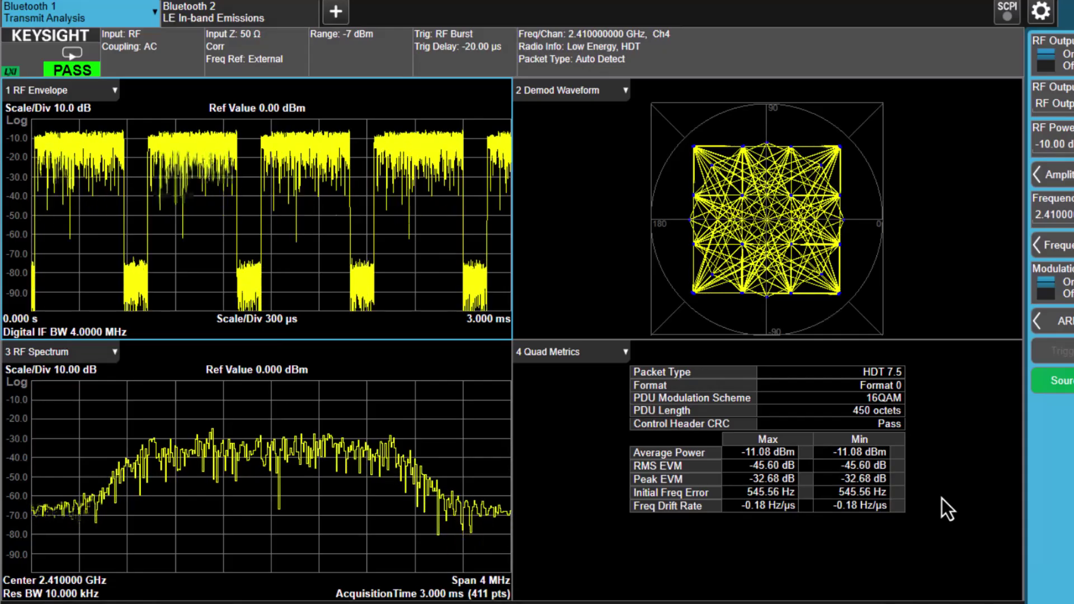
key(ctrl+z)
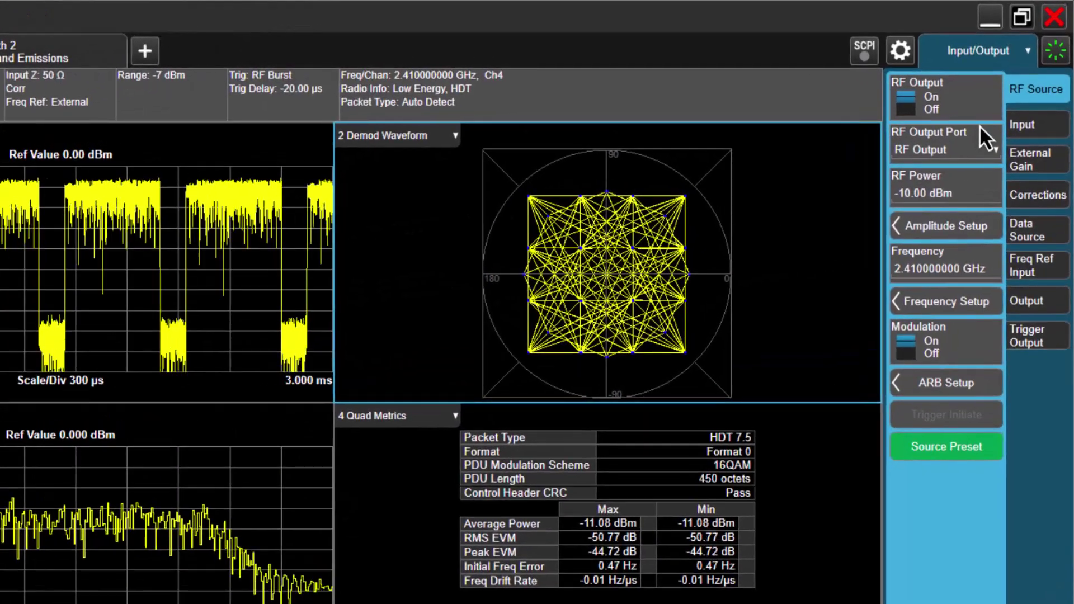
Set the RF Source output frequency to 6 GHz.
click(938, 274)
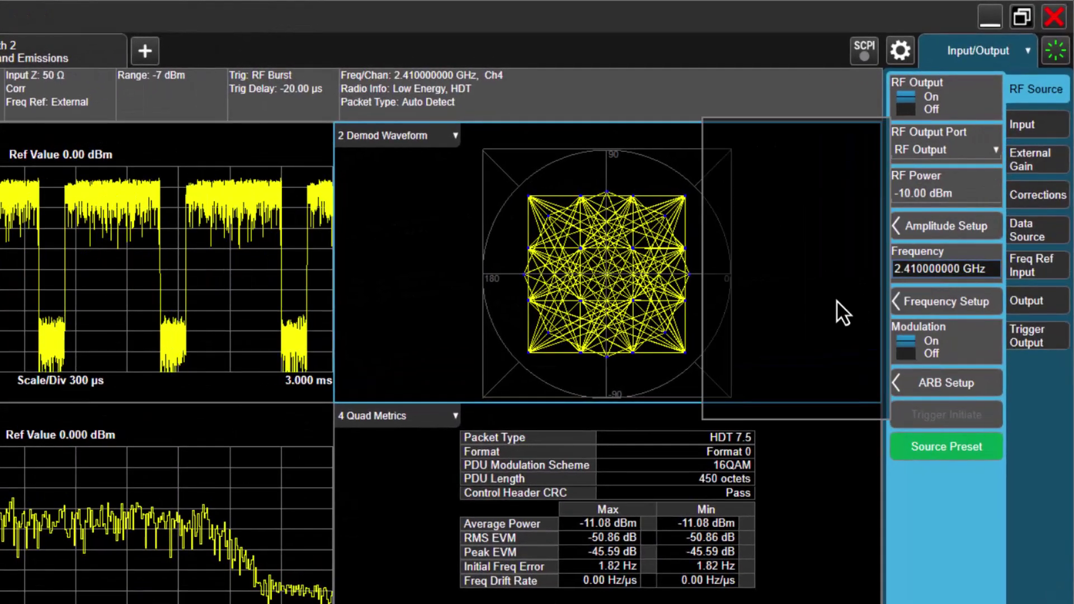
click(771, 311)
click(859, 234)
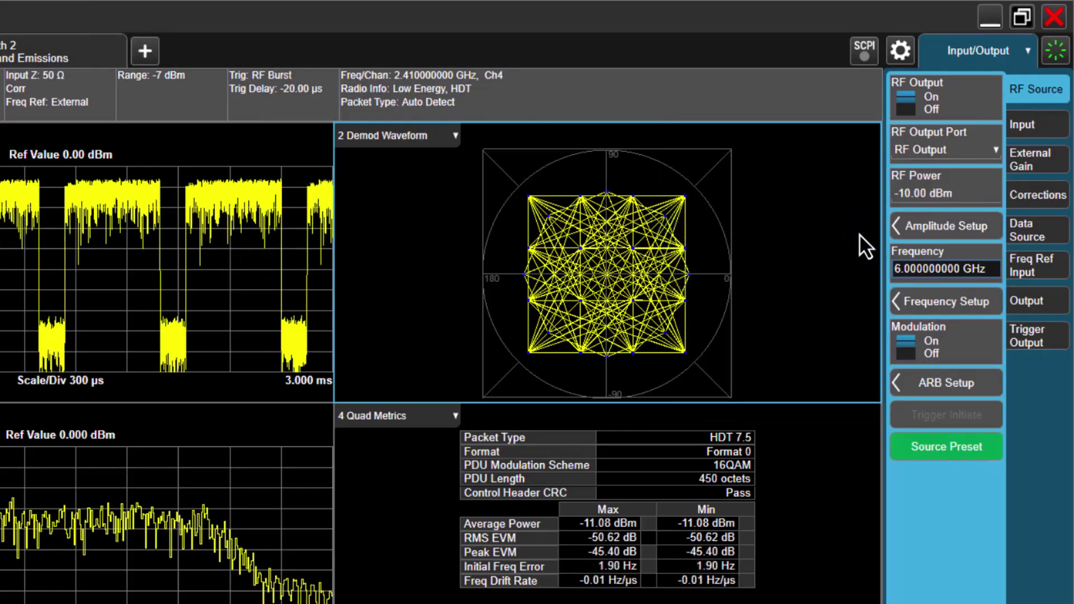
Set the analyzer Center Frequency to 6 GHz under Freq/Chan.
click(427, 72)
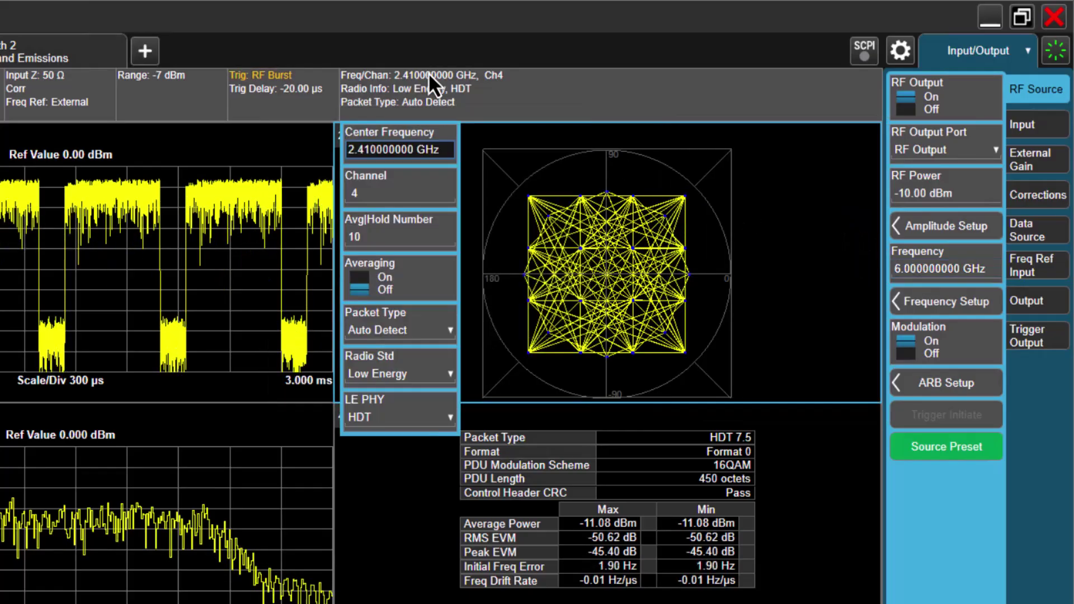
click(394, 150)
click(659, 147)
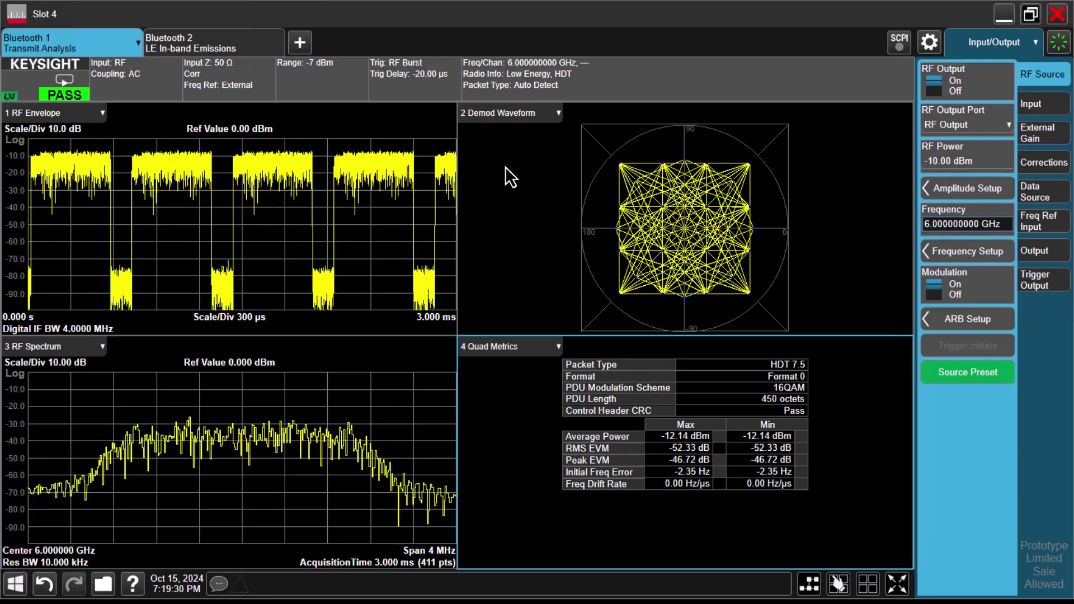
Switch to LE In-band Emissions and set its center and channel frequencies to 6 GHz.
click(252, 45)
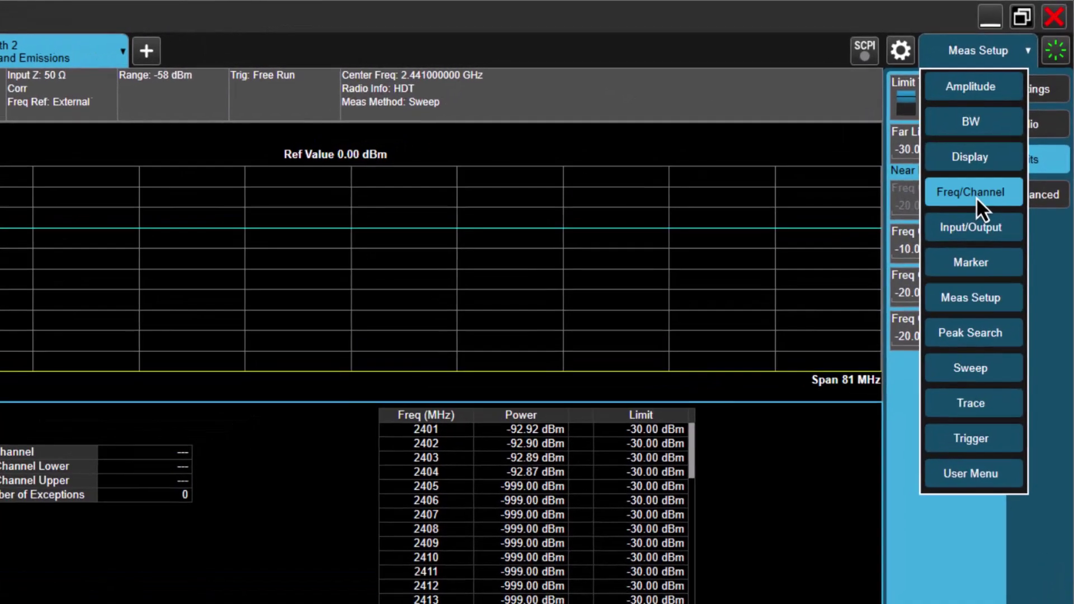
click(988, 163)
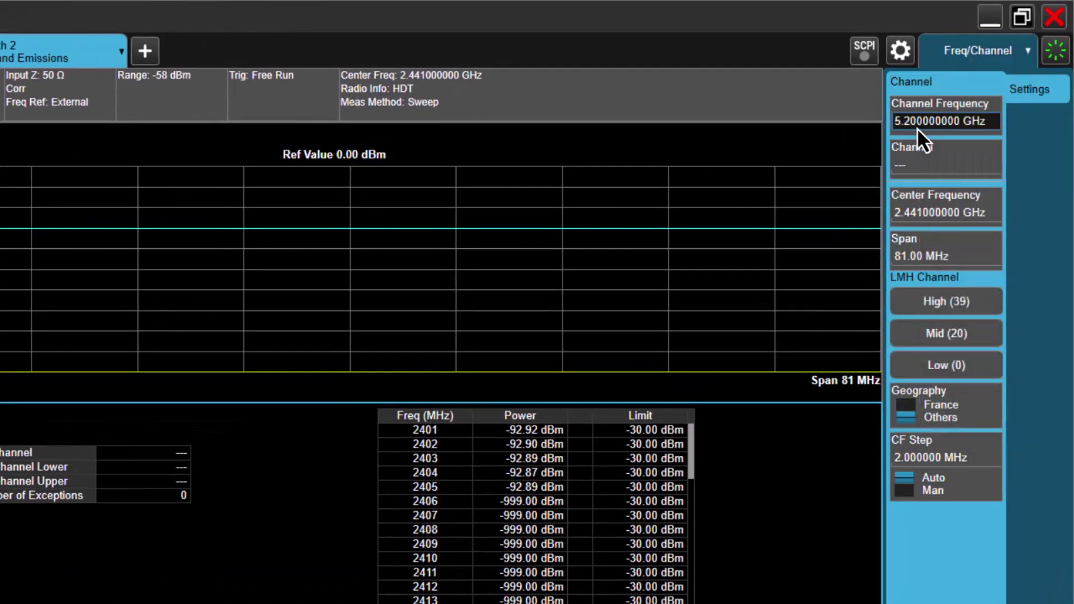
click(925, 212)
click(768, 256)
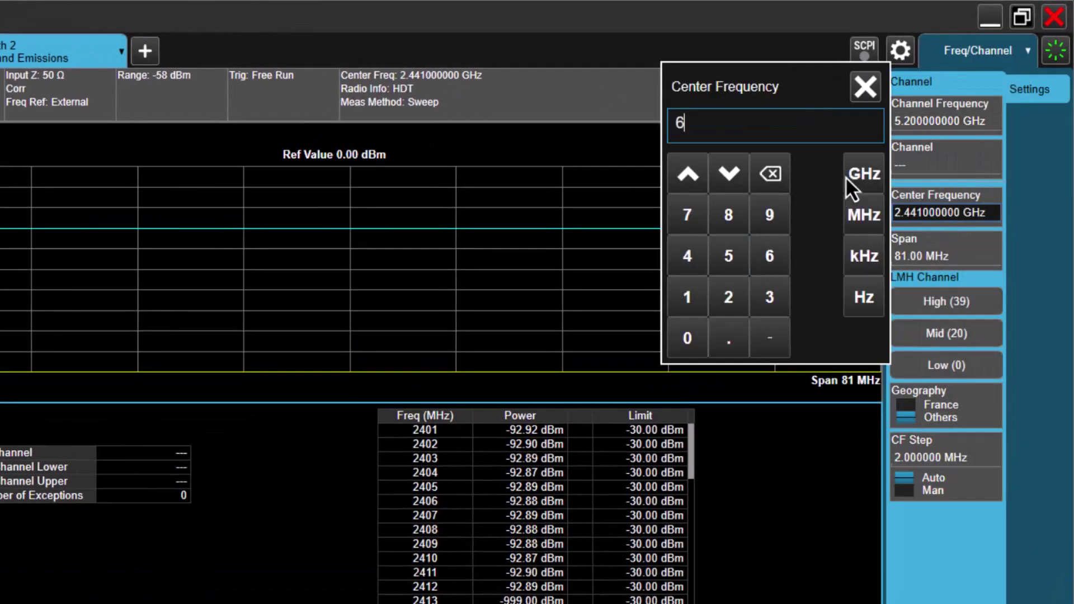
click(863, 174)
click(918, 126)
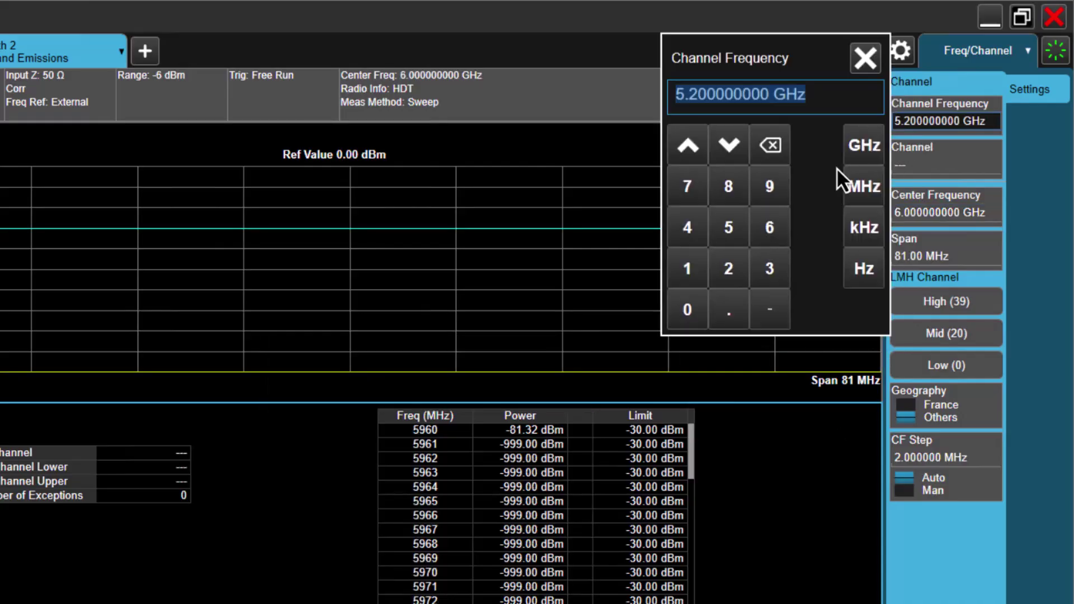
click(769, 227)
click(866, 144)
Review the emission limit settings under Meas Setup > Limits.
click(992, 54)
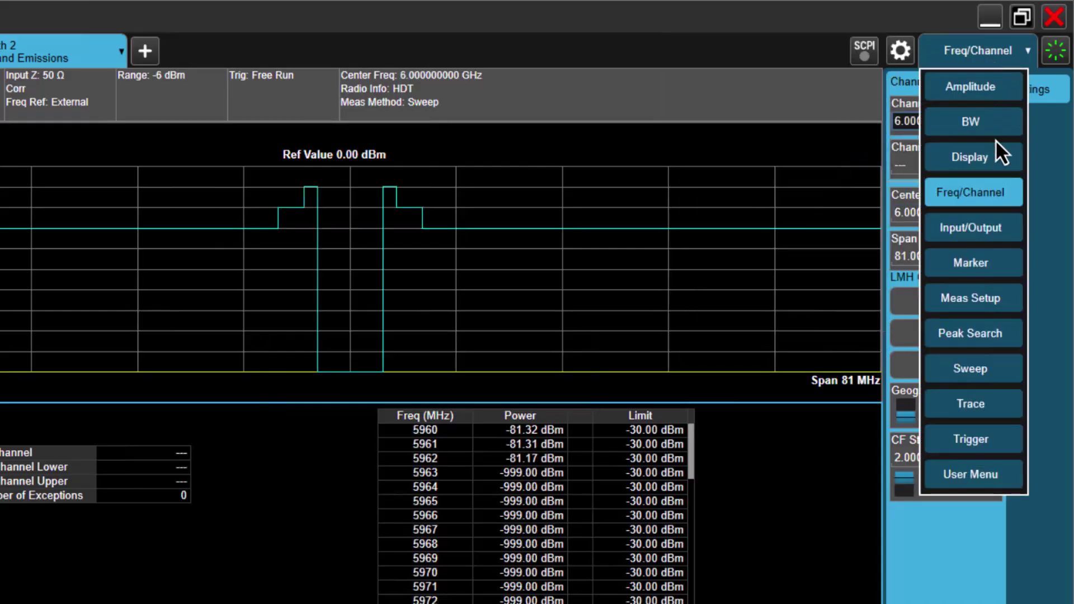
click(978, 300)
click(1031, 167)
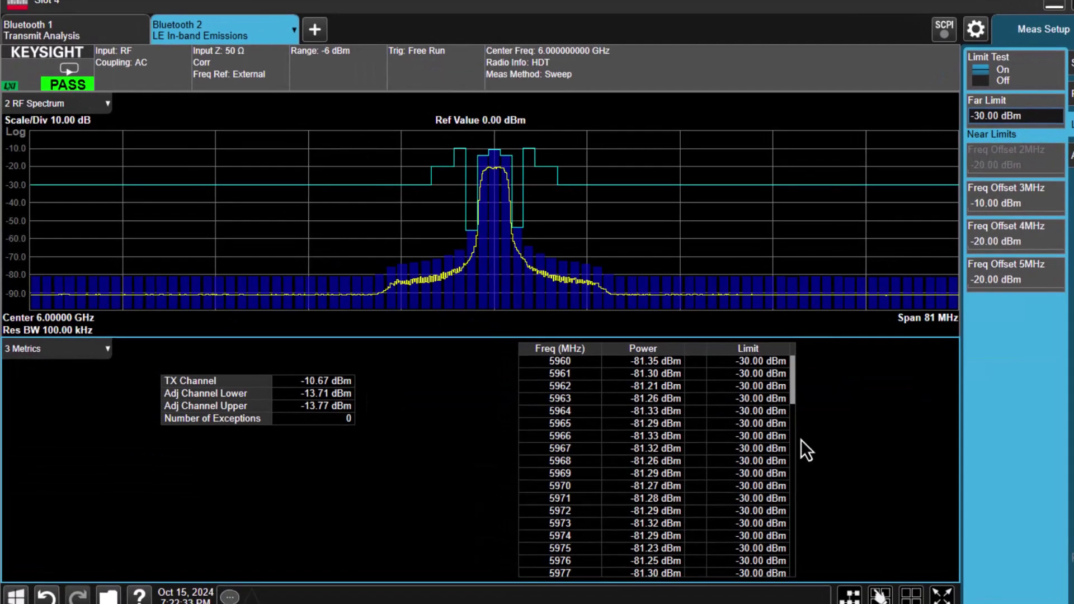
scroll(801, 440, down, 14)
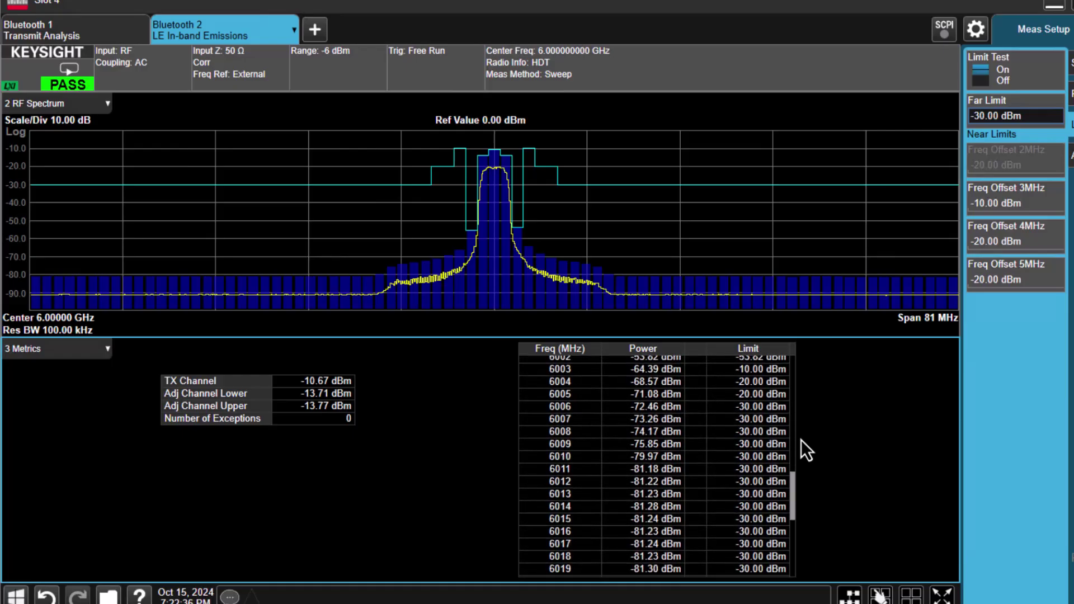
scroll(800, 439, up, 3)
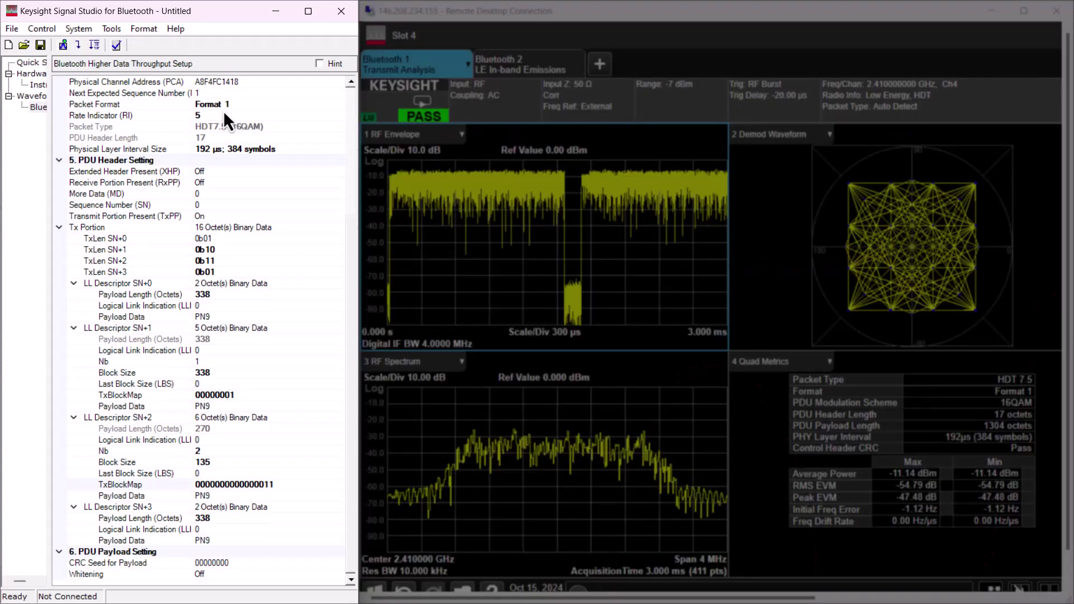
Scroll up through the Signal Studio waveform settings.
scroll(223, 109, up, 3)
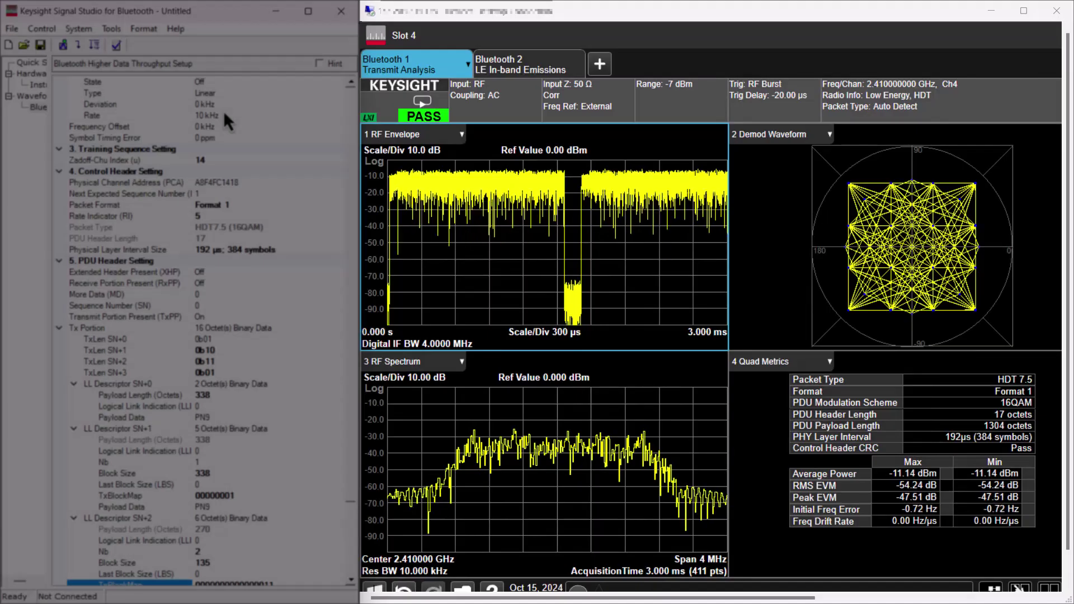
scroll(223, 111, down, 1)
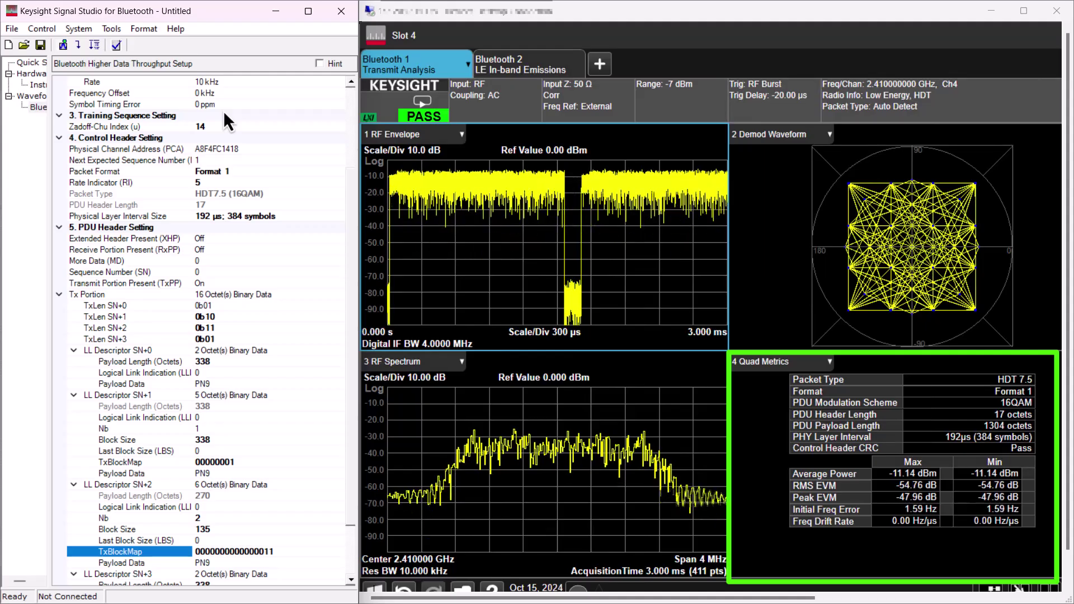
scroll(223, 111, down, 1)
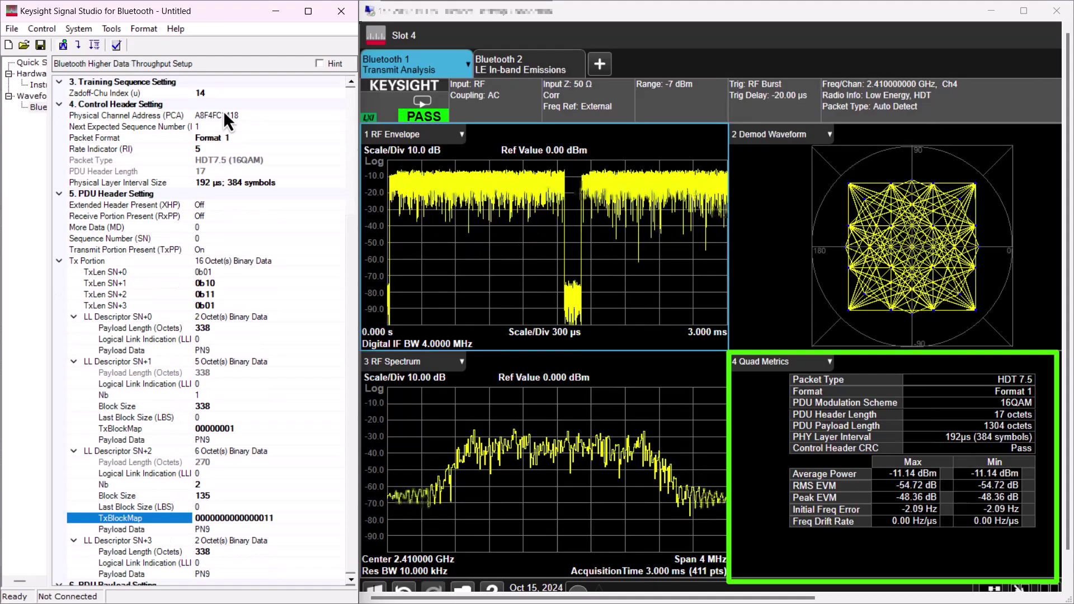
scroll(223, 111, down, 1)
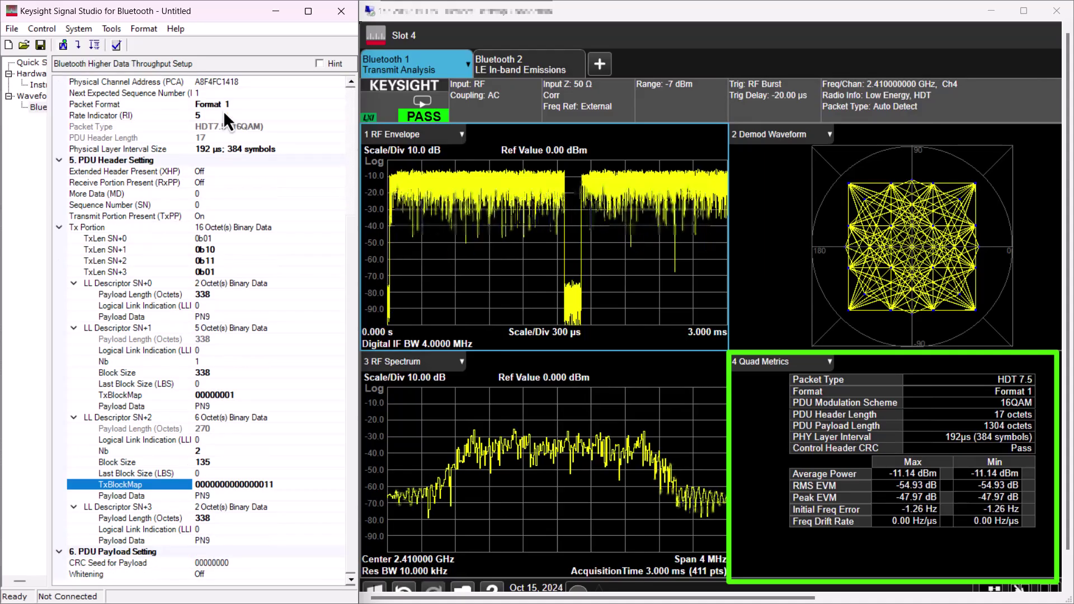